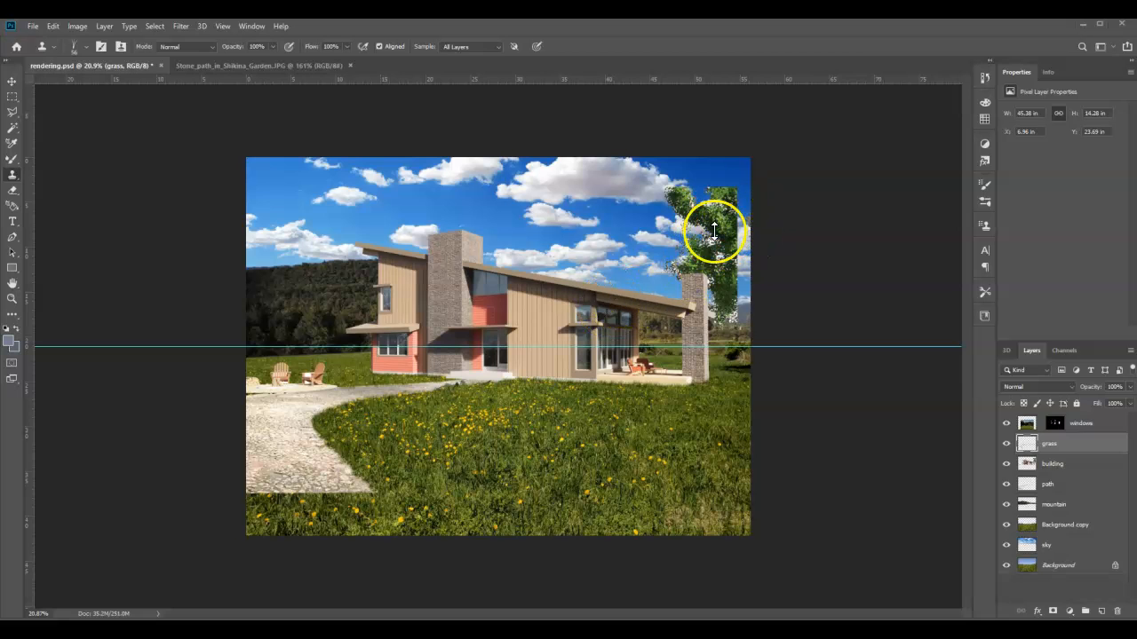
mouse_move(716, 210)
mouse_down()
mouse_move(679, 222)
mouse_move(682, 190)
mouse_up()
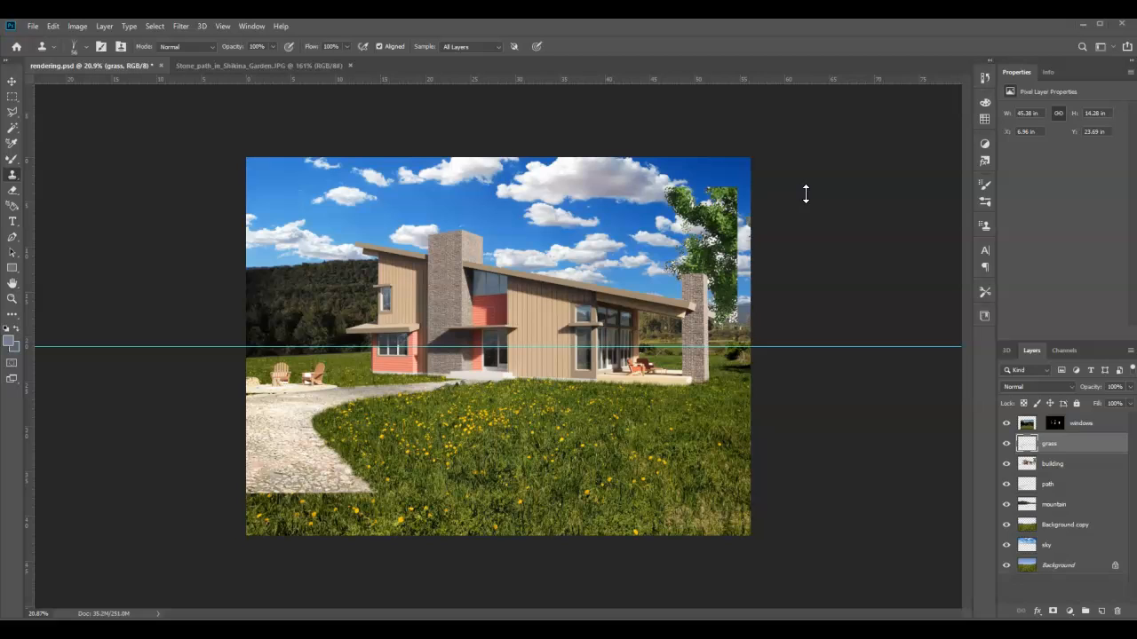
click(731, 198)
alt+click(717, 203)
drag(260, 250, 230, 242)
Step: Add a new layer above the windows layer and name it "tree"
click(1105, 425)
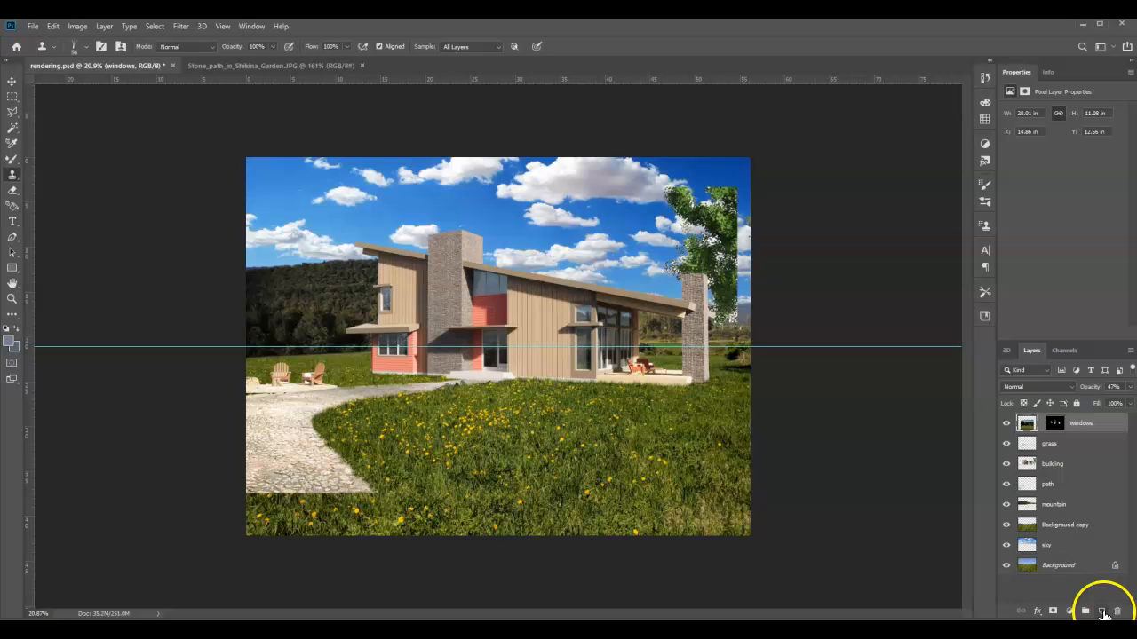
click(1101, 611)
double_click(1052, 422)
text(tree)
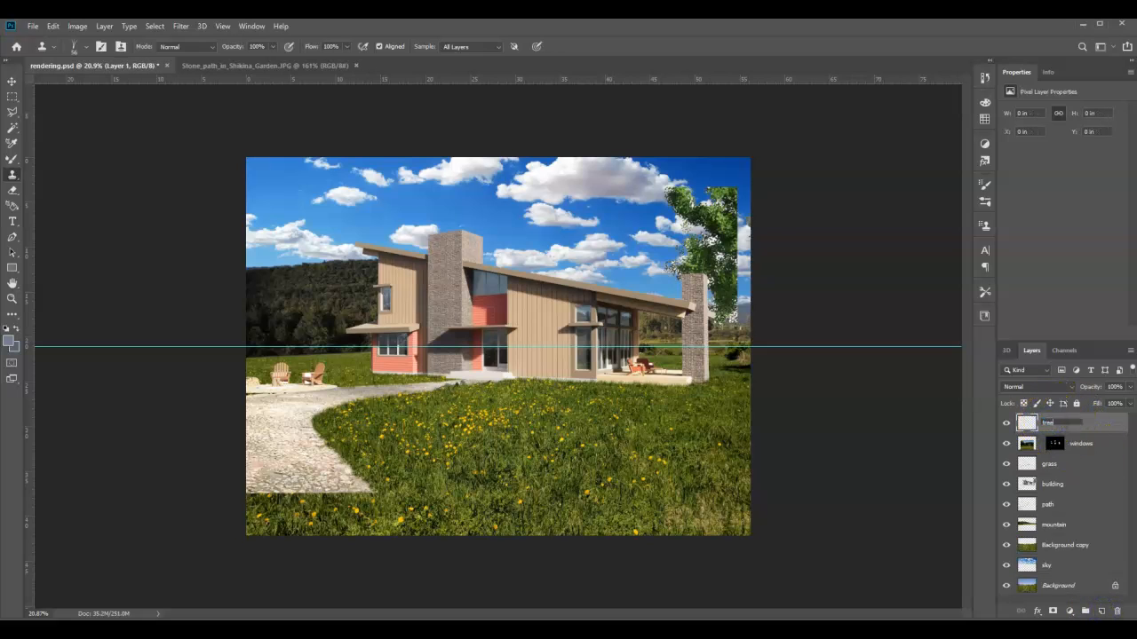
key(Return)
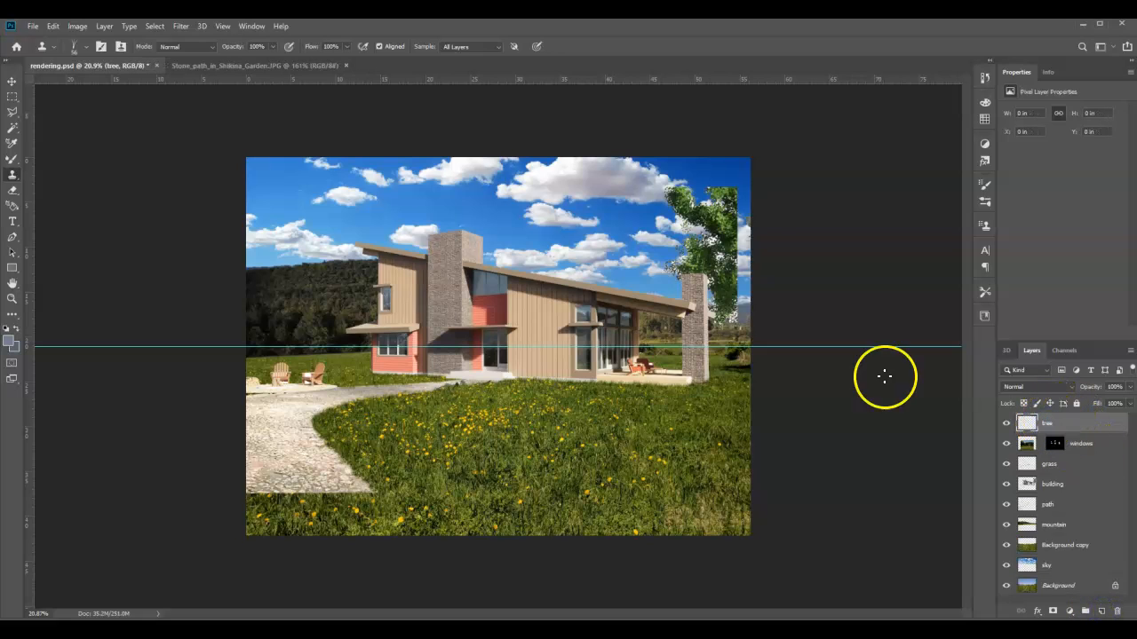
Step: Start the Tree render filter on the new layer with Maple Tree as the base tree type
click(180, 27)
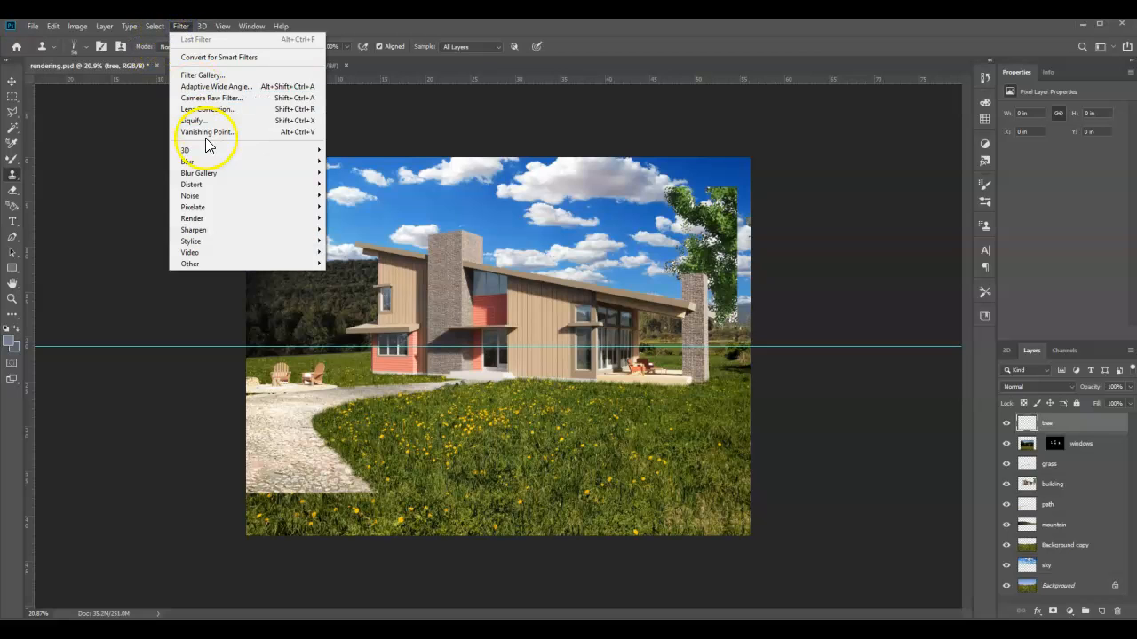
click(211, 218)
click(388, 242)
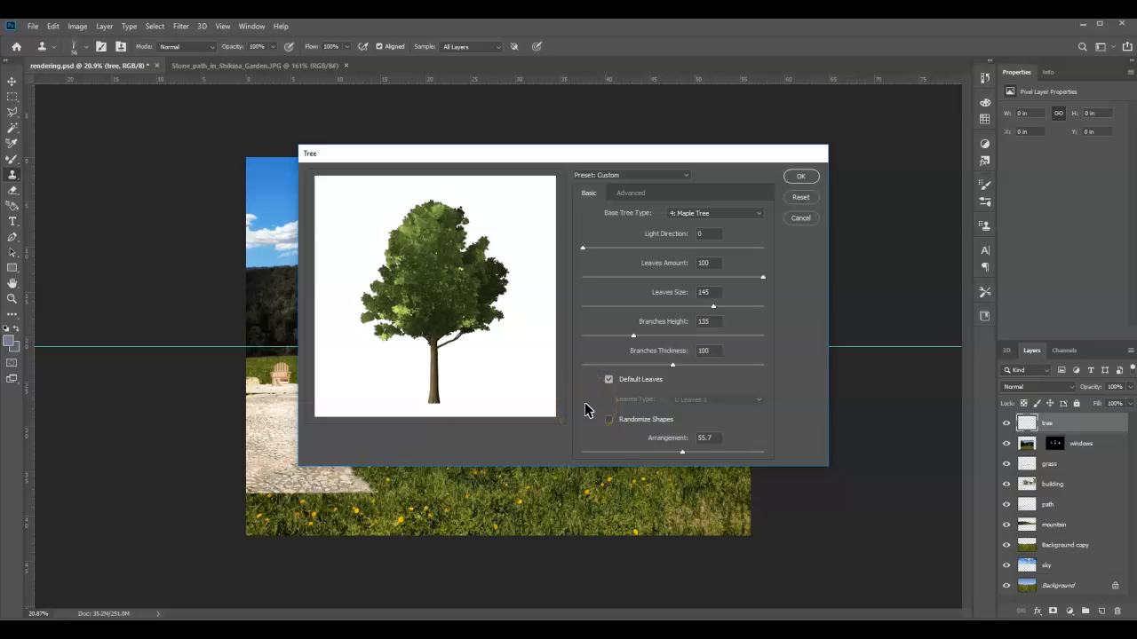
click(705, 212)
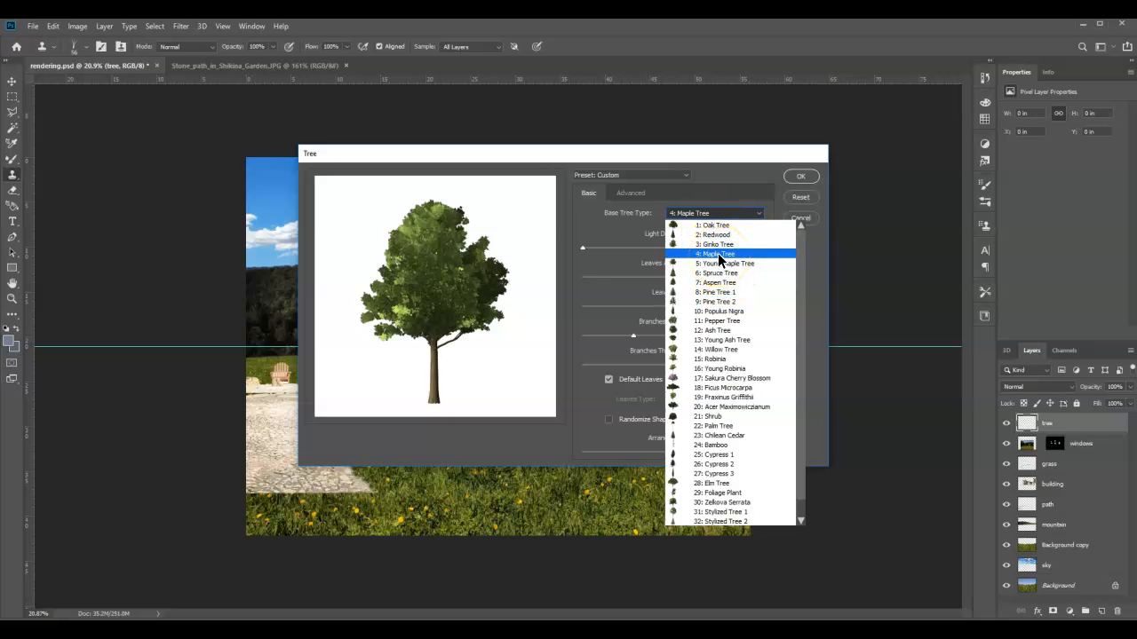
click(717, 253)
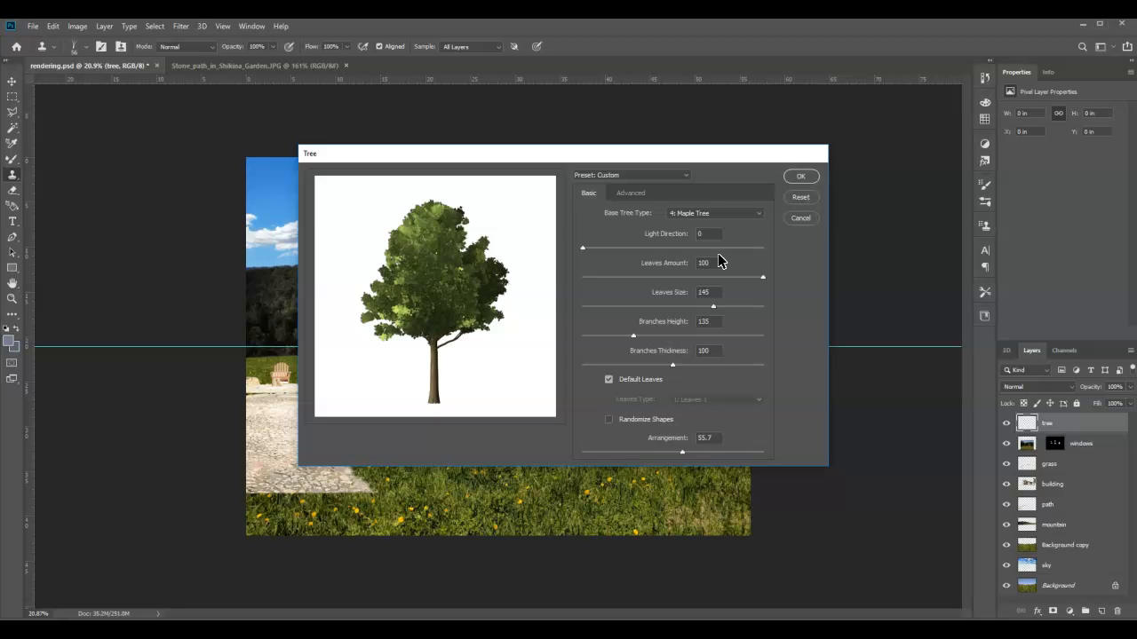
Step: Set the maple's light direction to 180 and branches height to 115, and render the tree
drag(601, 152, 789, 269)
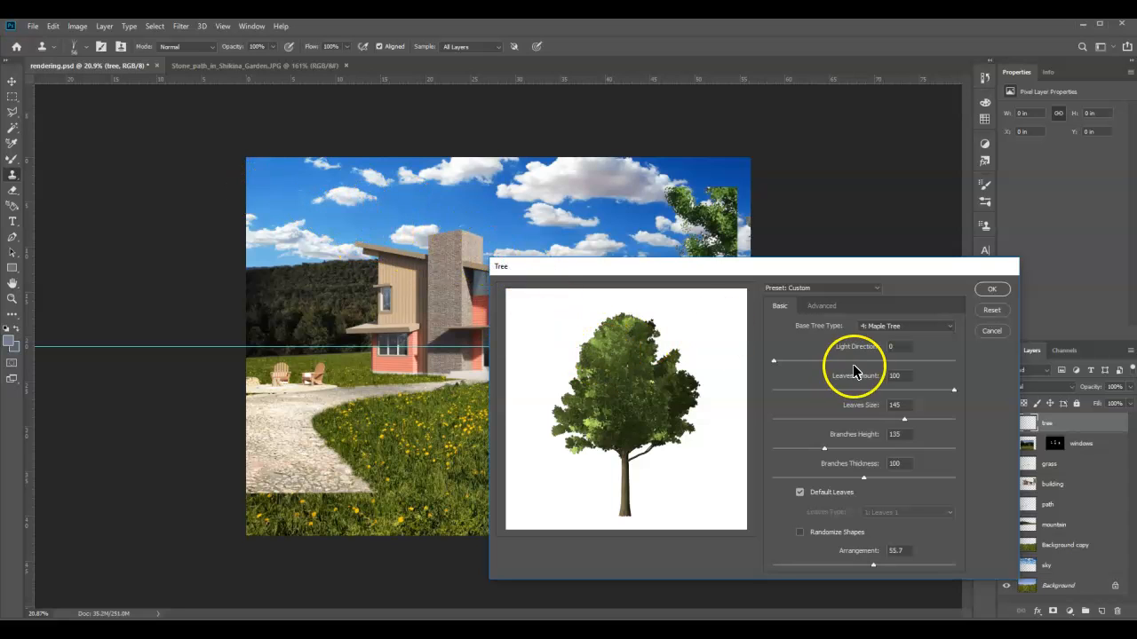
drag(781, 361, 974, 378)
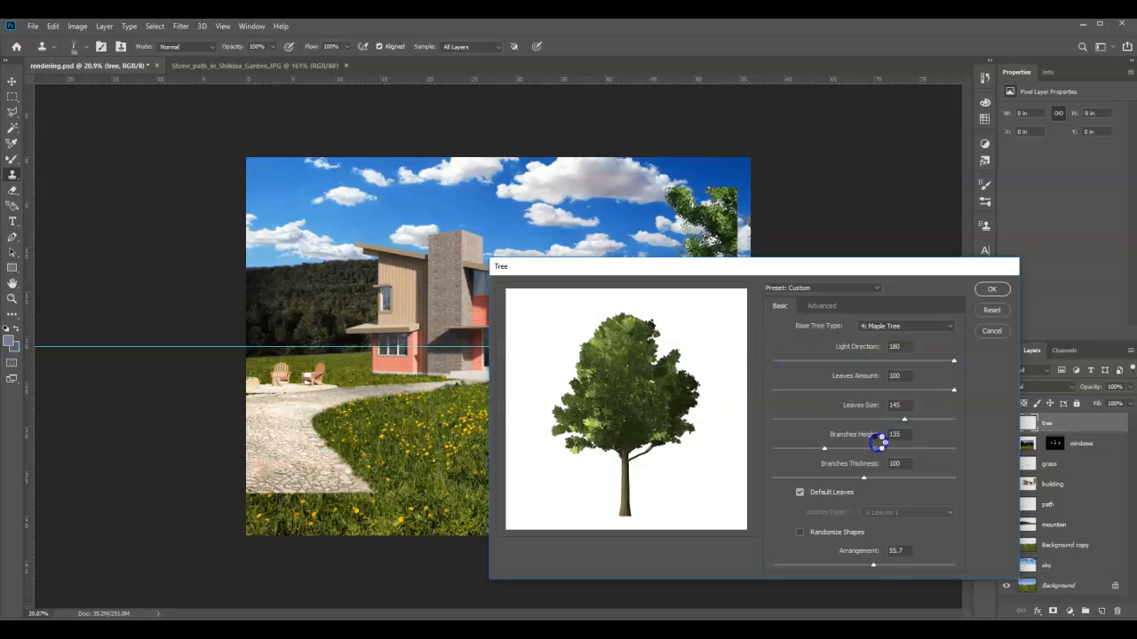
click(691, 340)
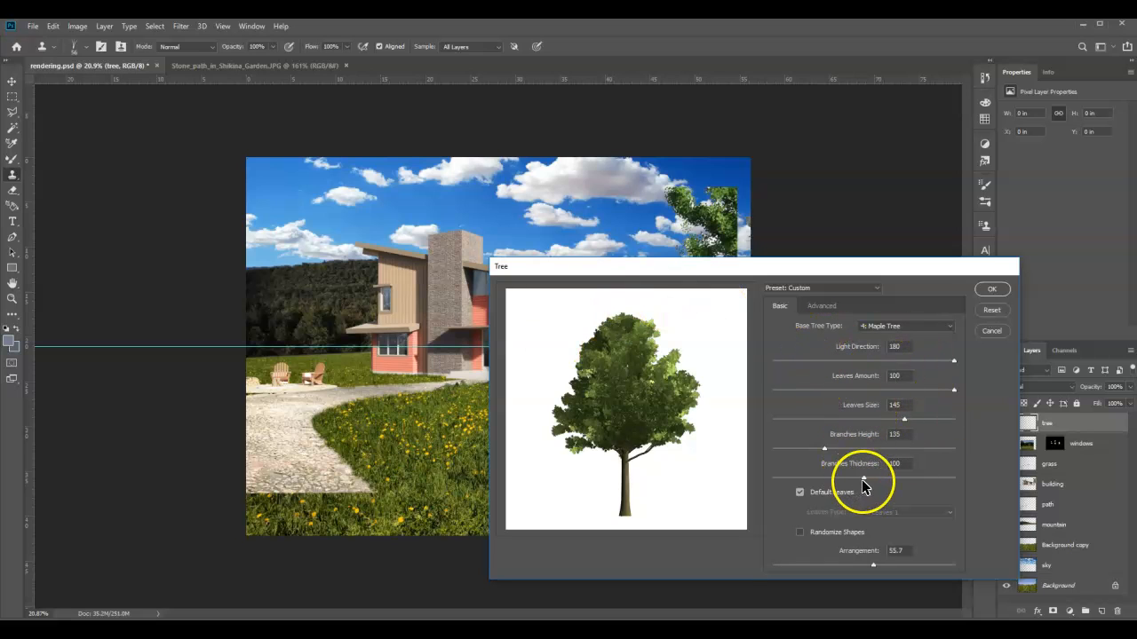
drag(821, 448, 808, 451)
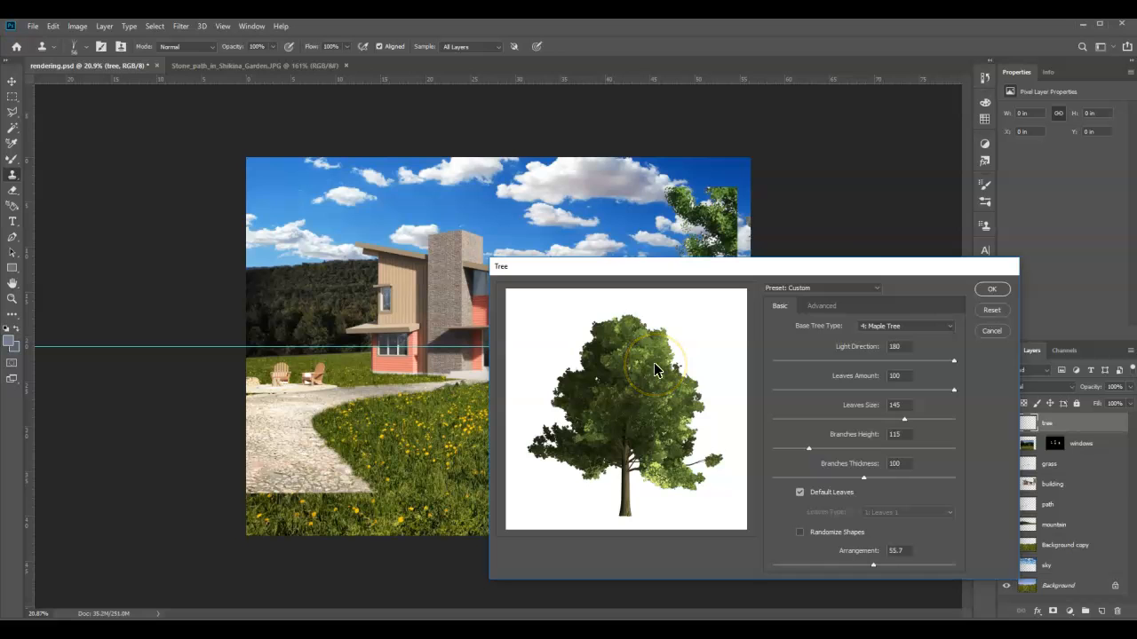
click(992, 289)
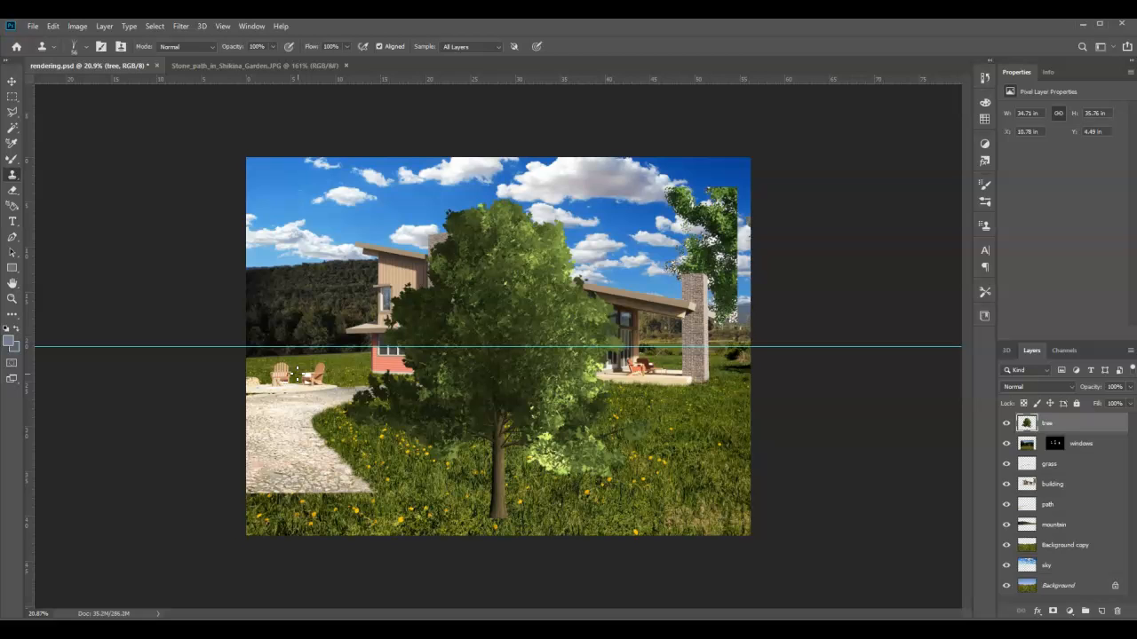
Step: Move the rendered tree up over the right half of the house and place its layer just below the building layer
click(12, 81)
drag(495, 388, 602, 257)
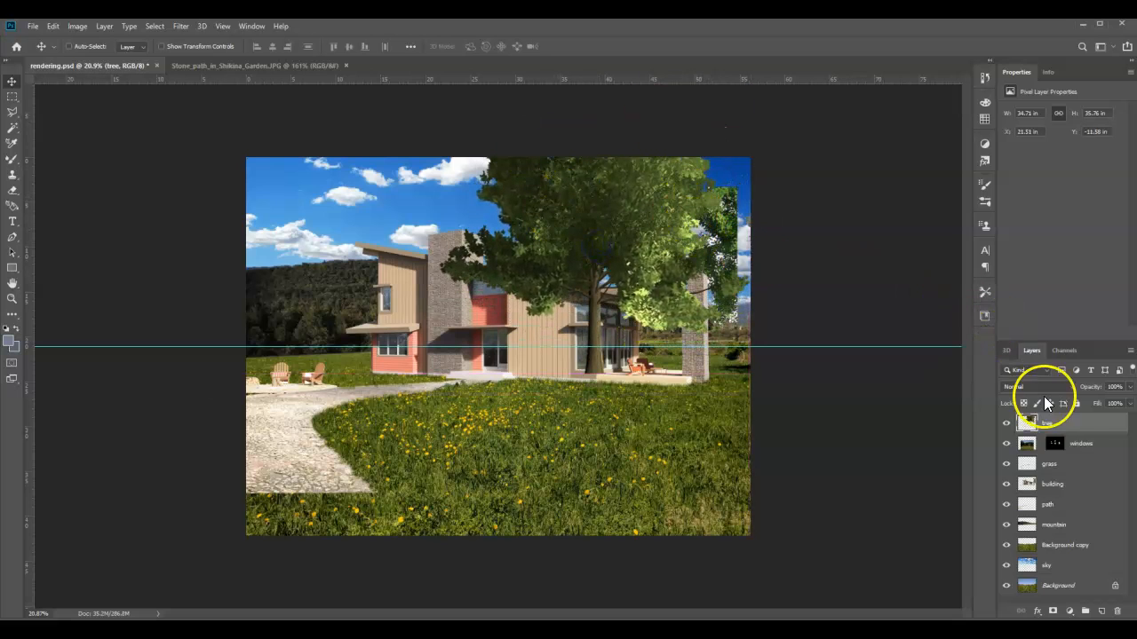
click(1068, 427)
drag(1069, 427, 1069, 503)
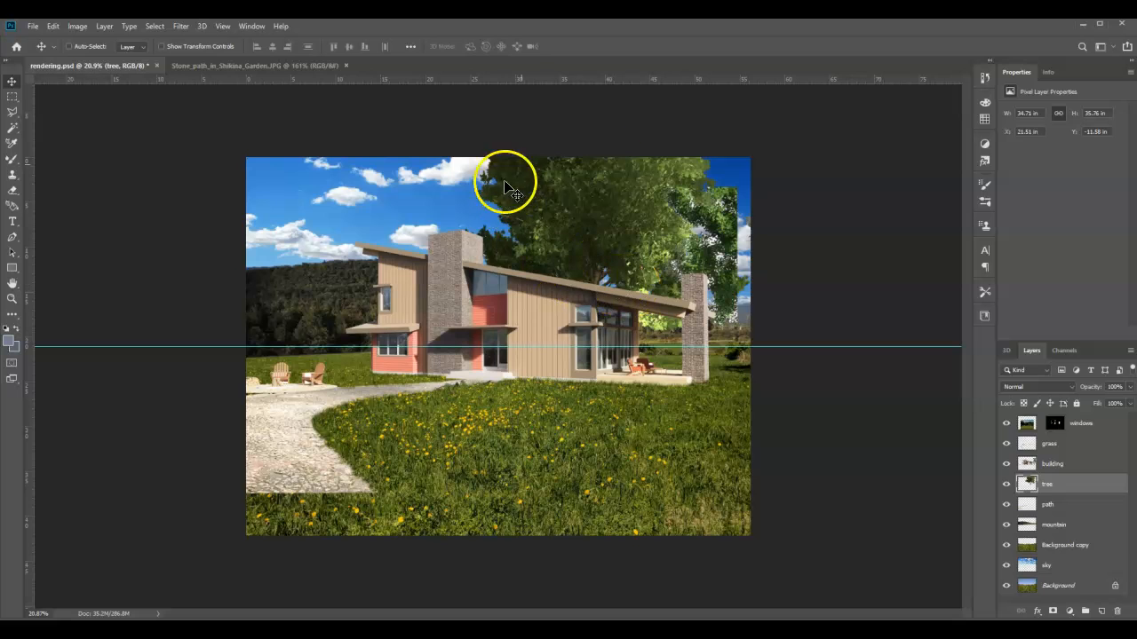
Step: Scale the tree proportionally to about 76% and shift it behind the house's sloping roof
click(52, 27)
mouse_move(89, 301)
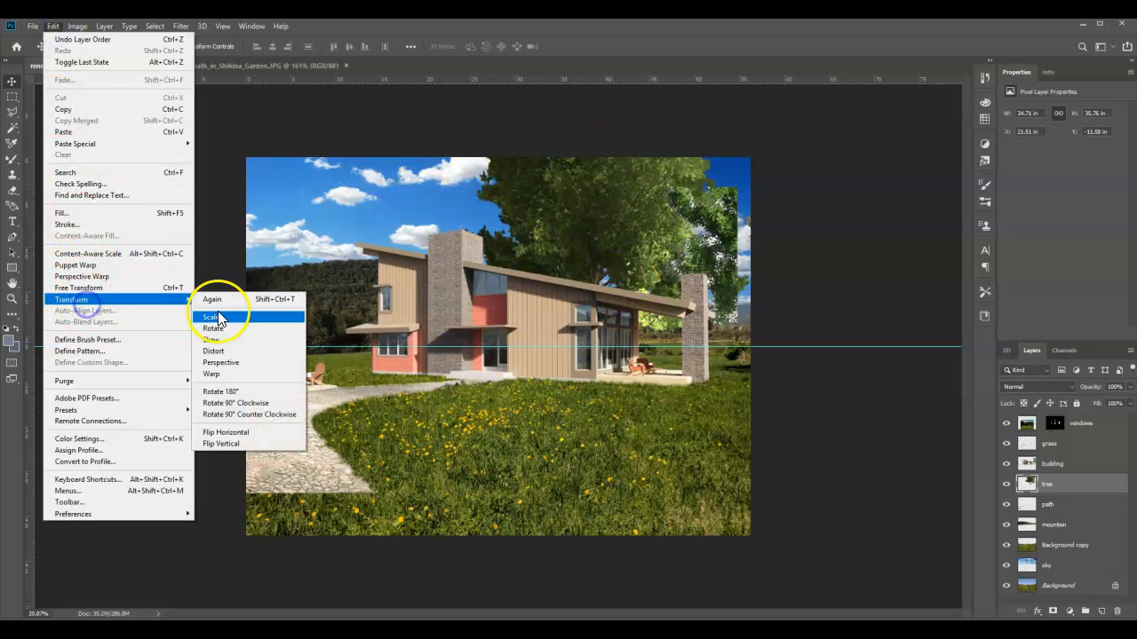
click(219, 318)
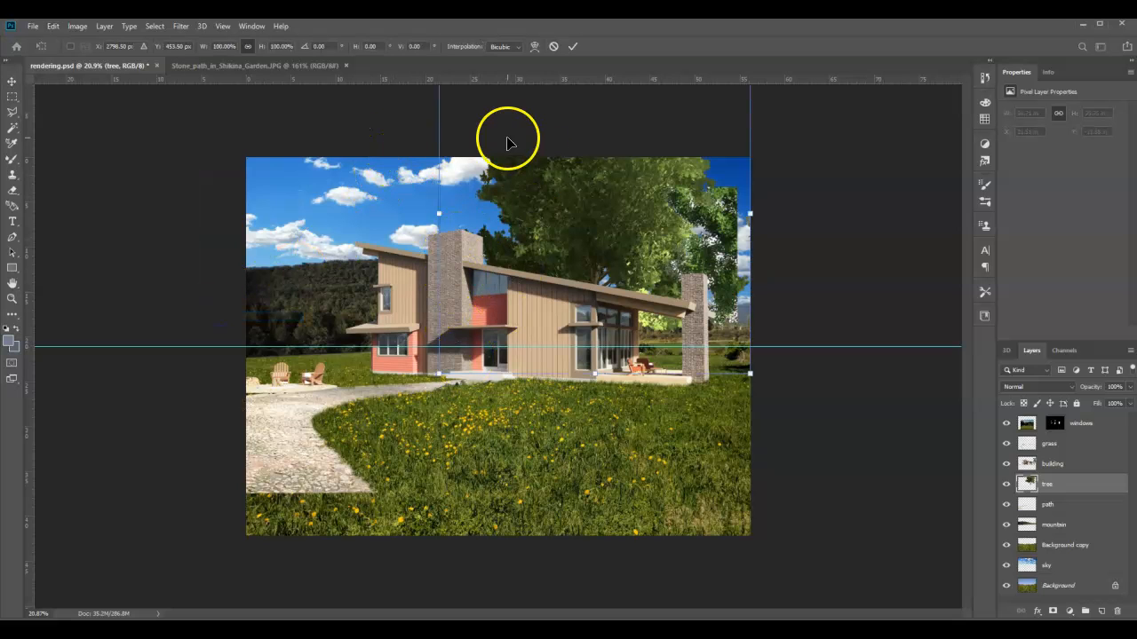
key(ctrl+minus)
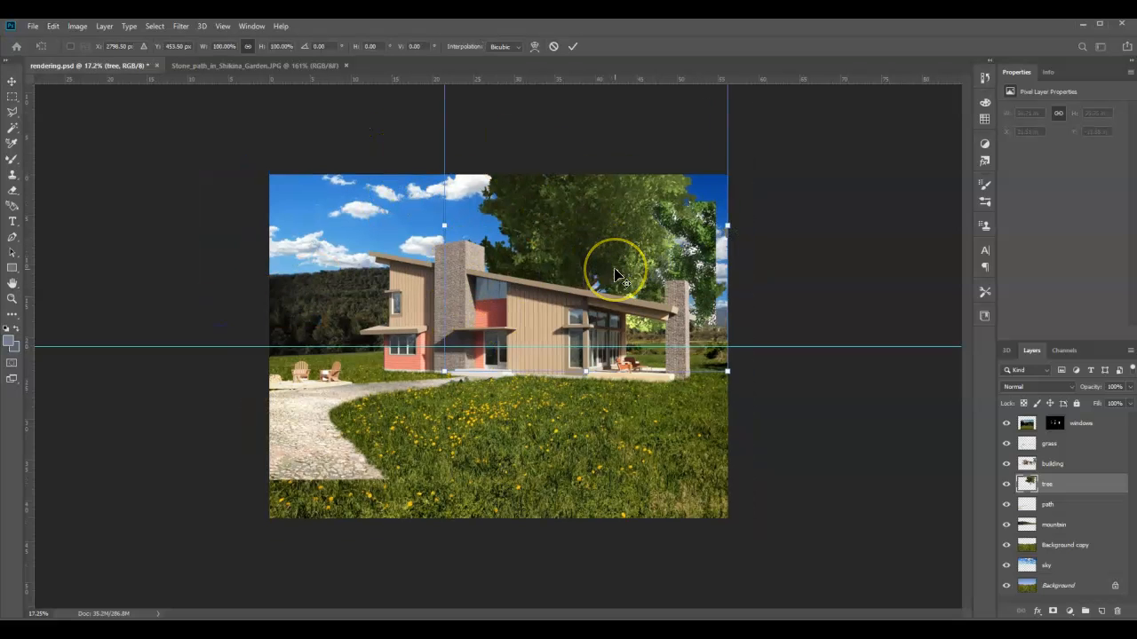
key(ctrl+minus)
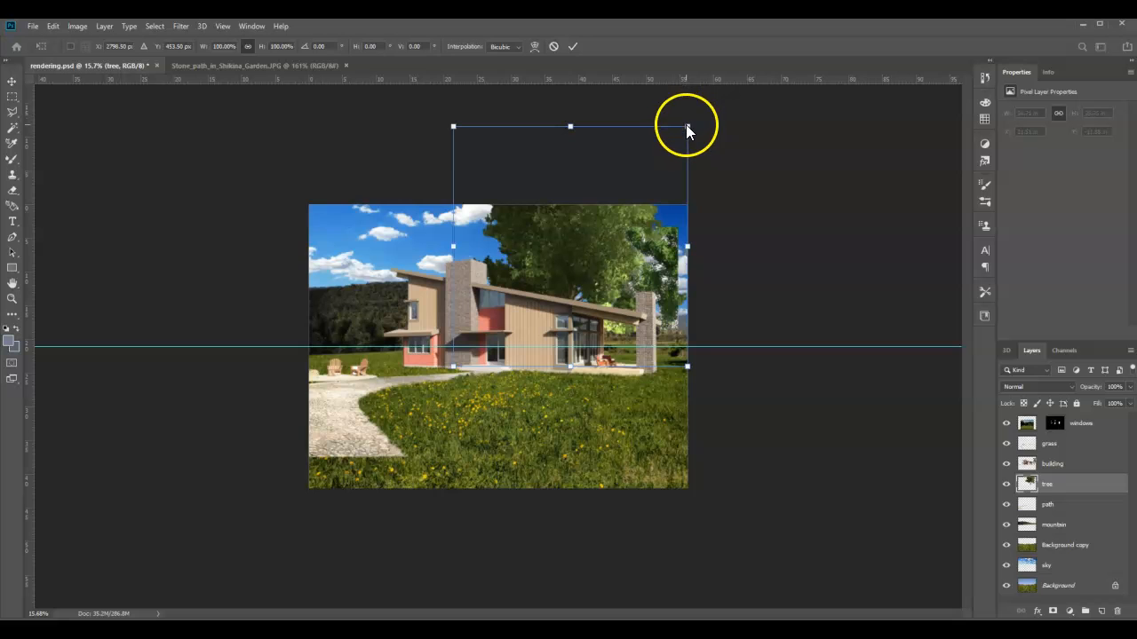
drag(685, 122, 596, 218)
drag(526, 276, 565, 267)
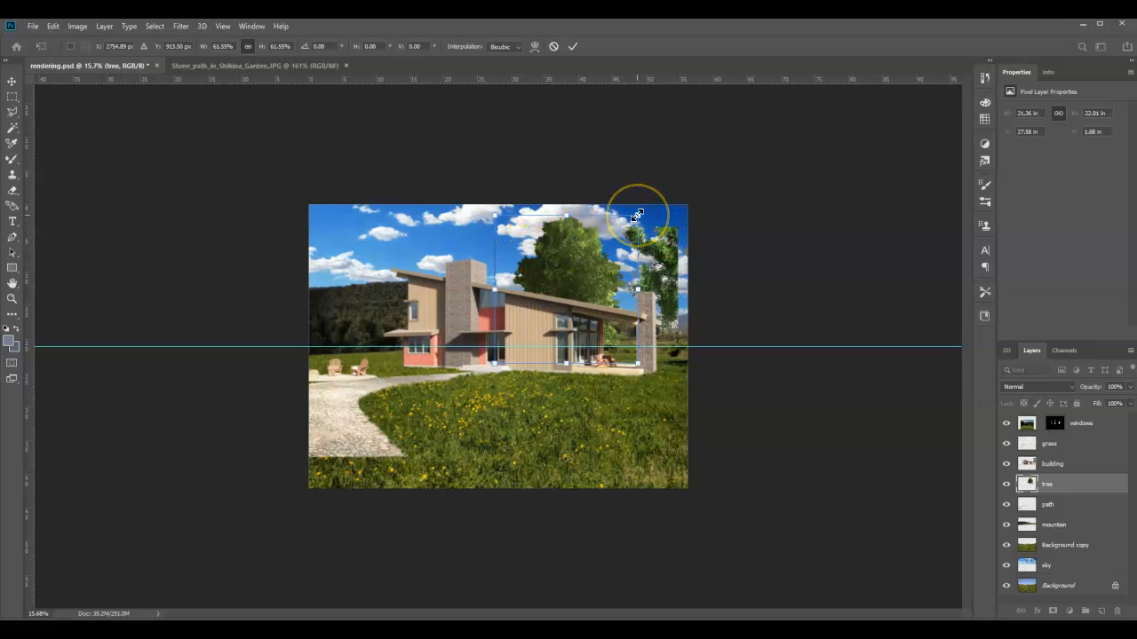
drag(637, 215, 639, 214)
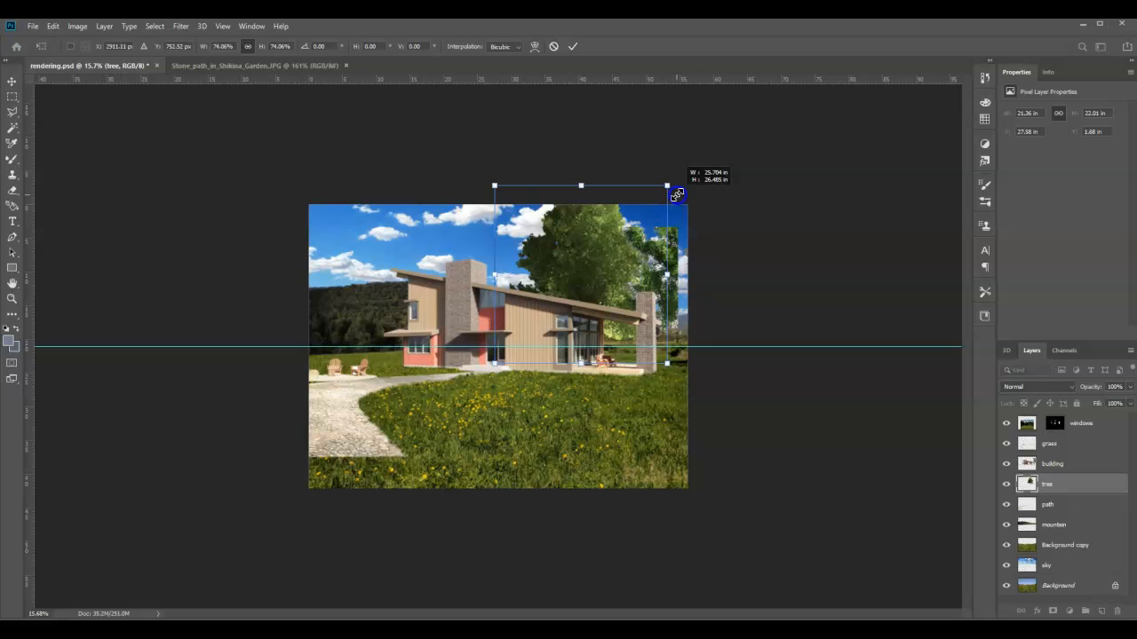
drag(677, 195, 681, 192)
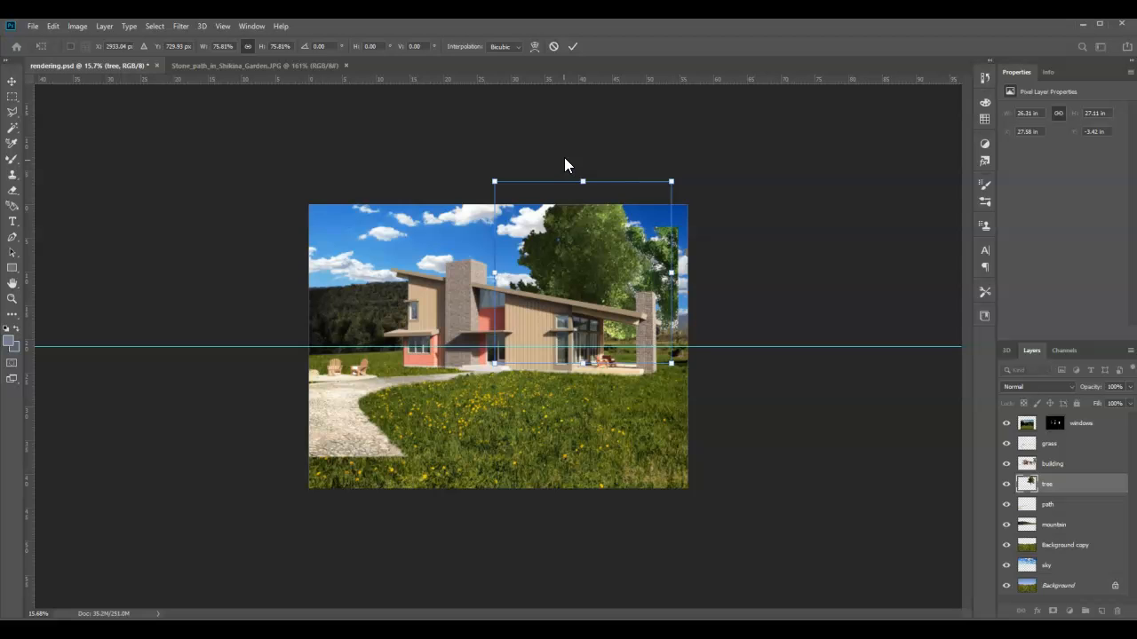
Step: Shrink the tree further to about 19.3 by 19.9 in and settle it behind the middle of the sloping roof
drag(586, 228, 563, 241)
drag(651, 184, 608, 227)
drag(549, 278, 548, 271)
mouse_move(606, 226)
mouse_down()
mouse_move(569, 251)
mouse_move(615, 211)
mouse_up()
click(614, 218)
click(563, 254)
key(Return)
drag(563, 241, 563, 255)
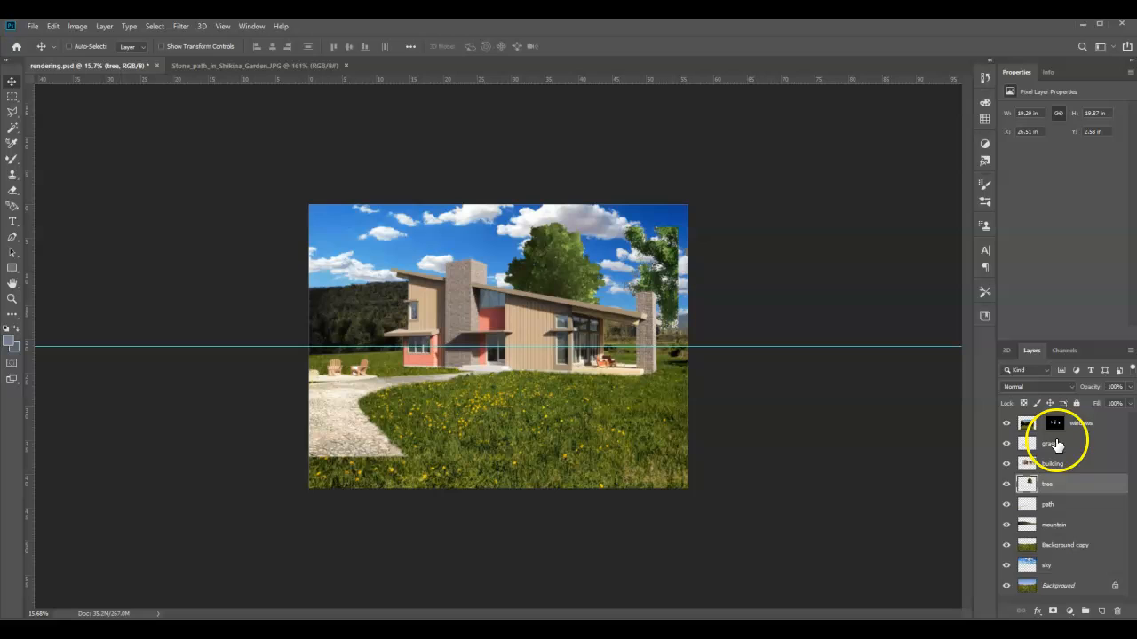
Step: Add another new layer above the windows layer and name it "tree"
click(1101, 426)
click(1103, 613)
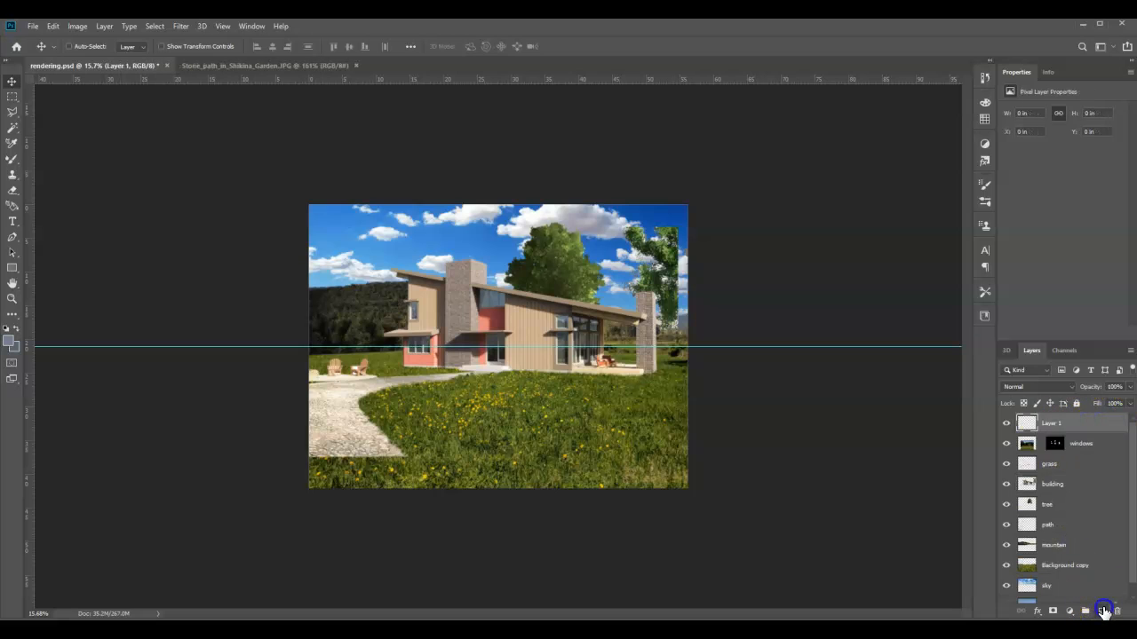
double_click(1052, 425)
key(Return)
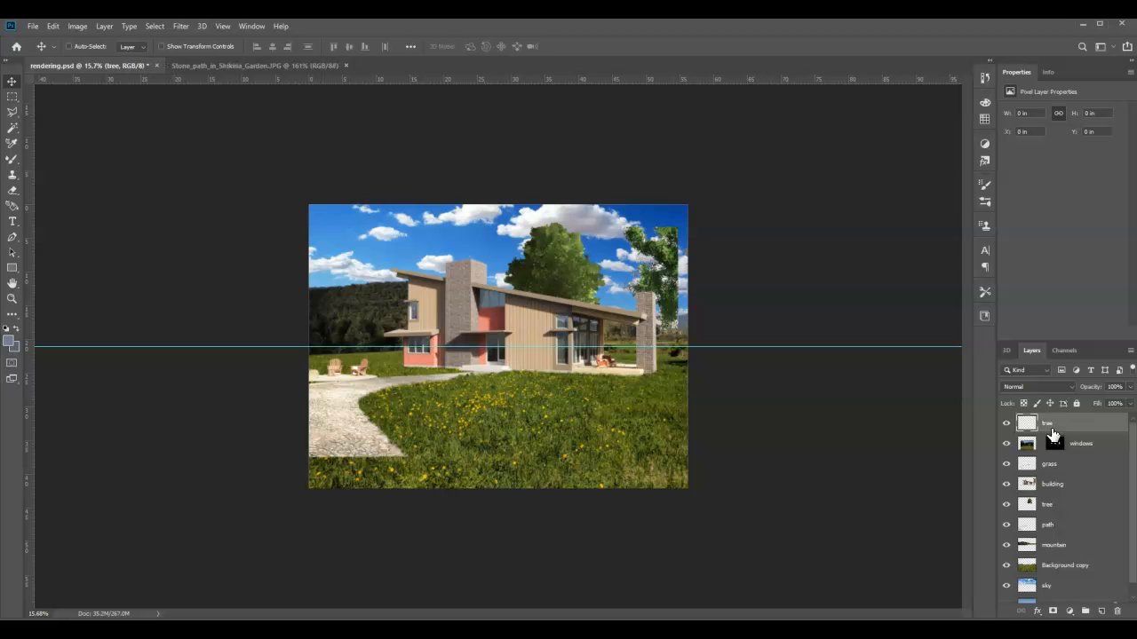
Step: Render a second maple tree on the new layer with the Tree filter, setting the arrangement to 27.9
click(187, 33)
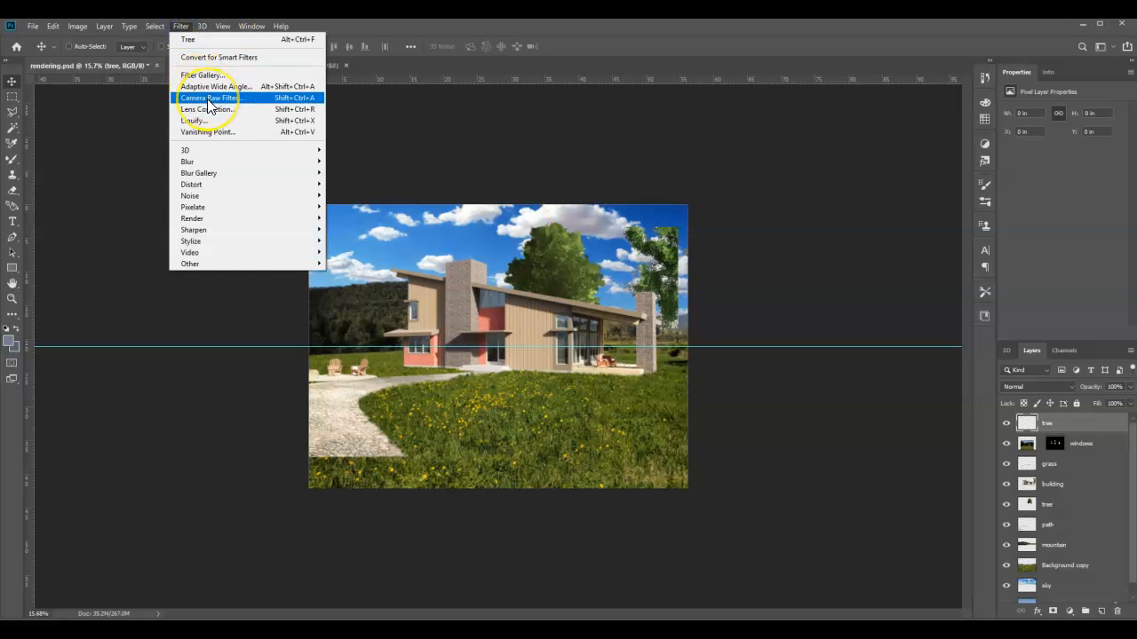
click(206, 220)
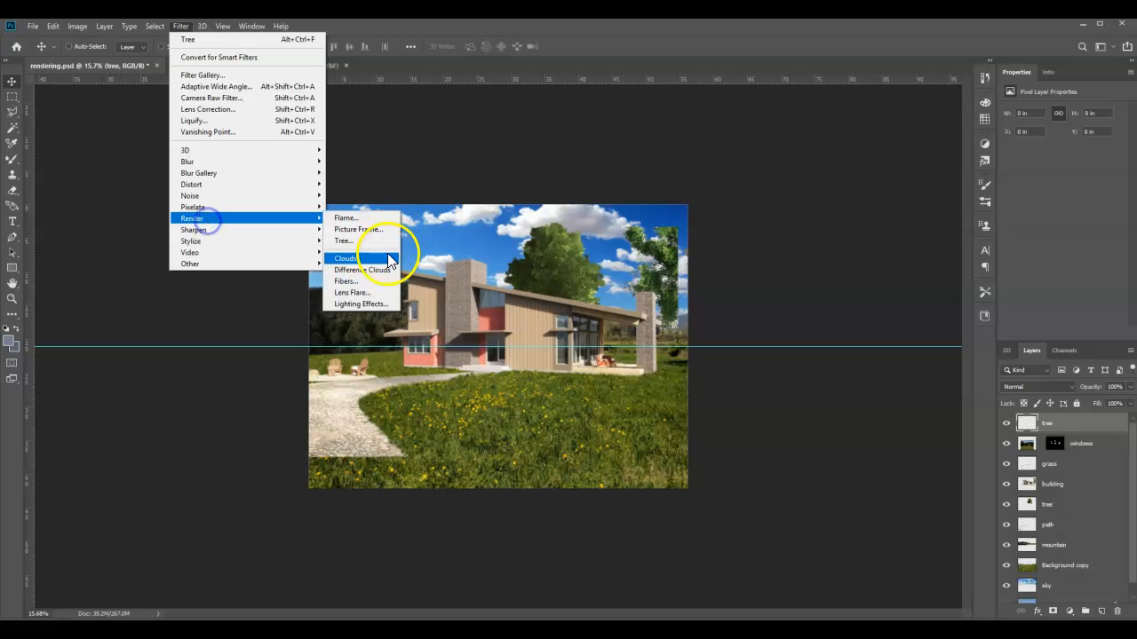
click(364, 241)
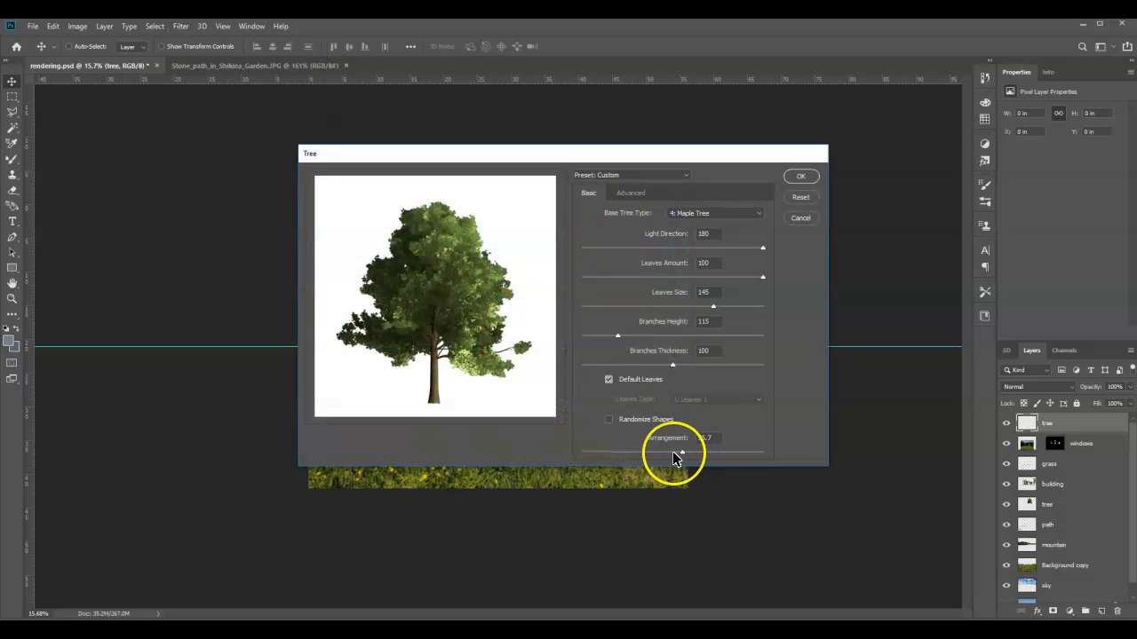
click(680, 454)
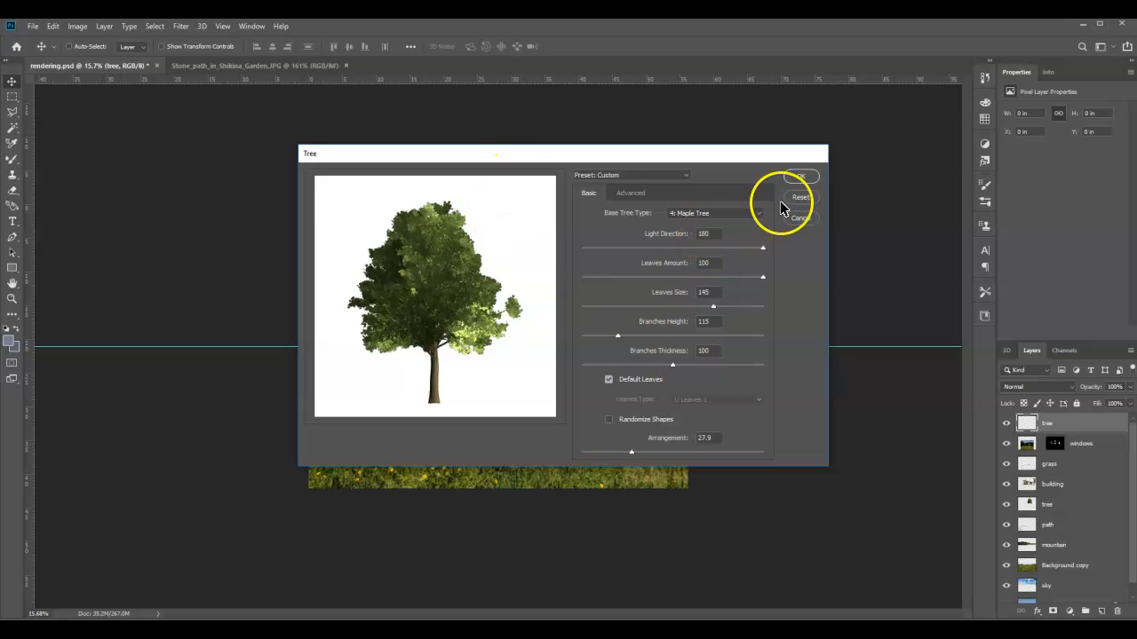
click(797, 177)
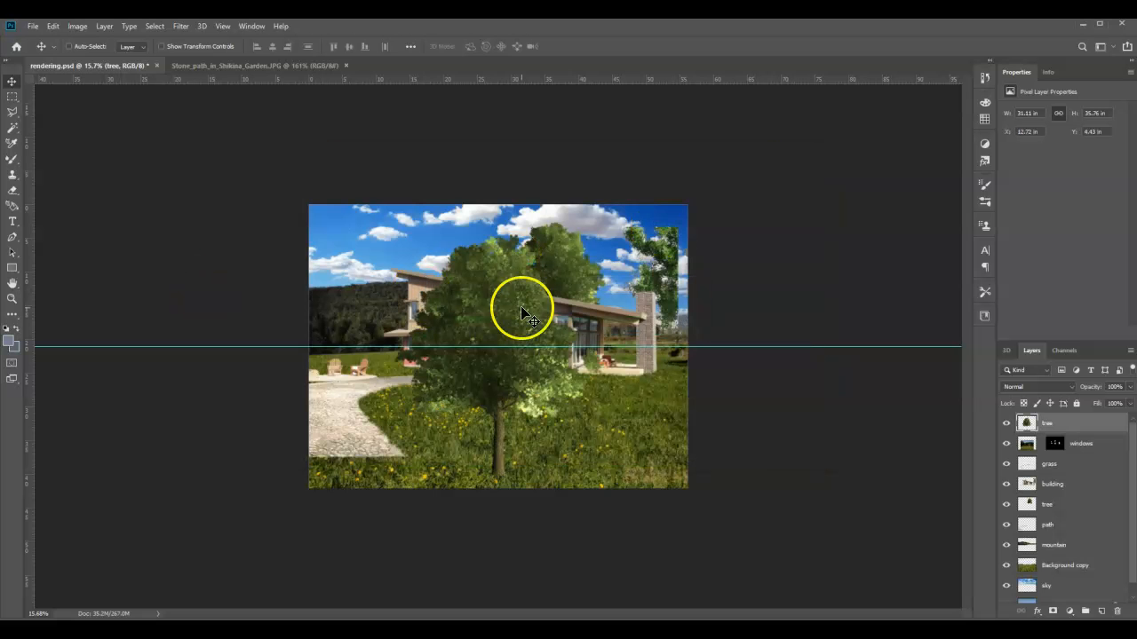
Step: Move the second tree to the left end of the house and scale it down to about 20.8 by 24 in
drag(513, 296, 378, 231)
key(ctrl+t)
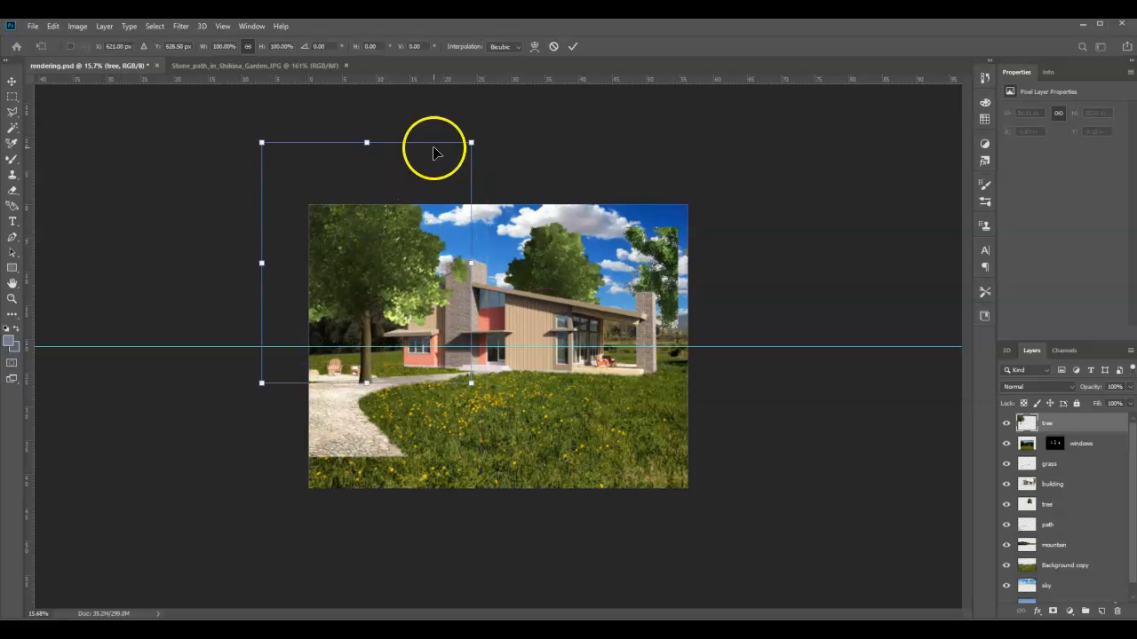
drag(470, 146, 395, 219)
mouse_move(335, 286)
mouse_down()
mouse_move(354, 269)
mouse_move(326, 275)
mouse_move(337, 272)
mouse_up()
Step: Place the second tree's layer just below the building layer and shift the tree beside the lawn chairs
drag(1068, 417, 1072, 500)
drag(329, 254, 326, 271)
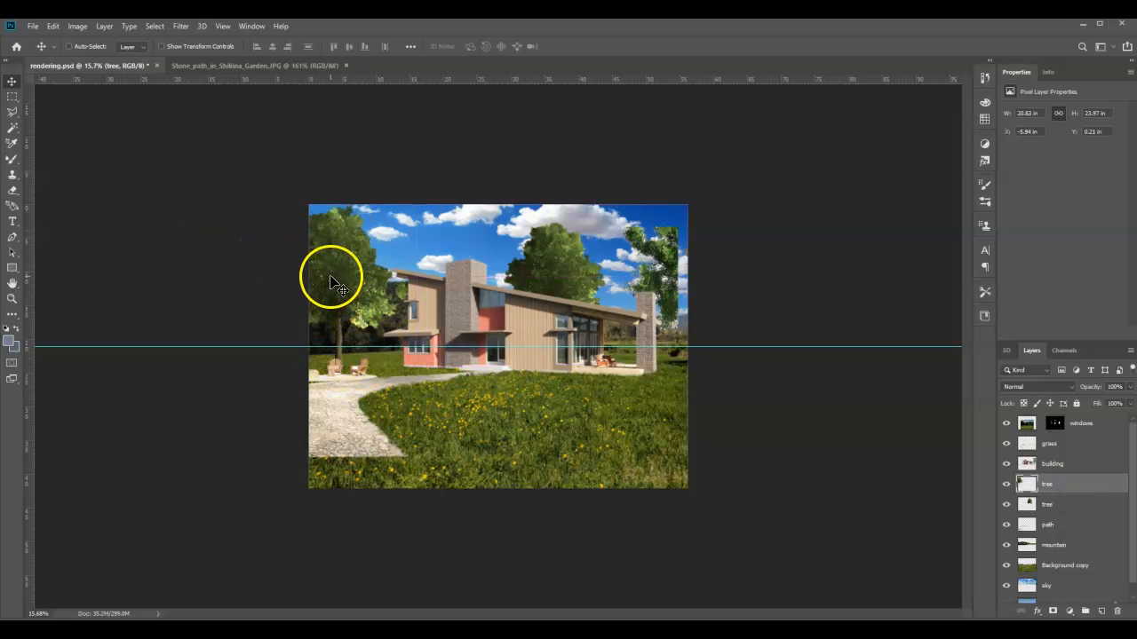
drag(355, 278, 347, 287)
Step: Enlarge the second tree to about 23.4 by 27 in and reposition it partly beyond the image's left edge
key(ctrl+t)
drag(262, 207, 239, 193)
mouse_move(361, 258)
mouse_down()
mouse_move(347, 228)
mouse_move(348, 254)
mouse_up()
key(Return)
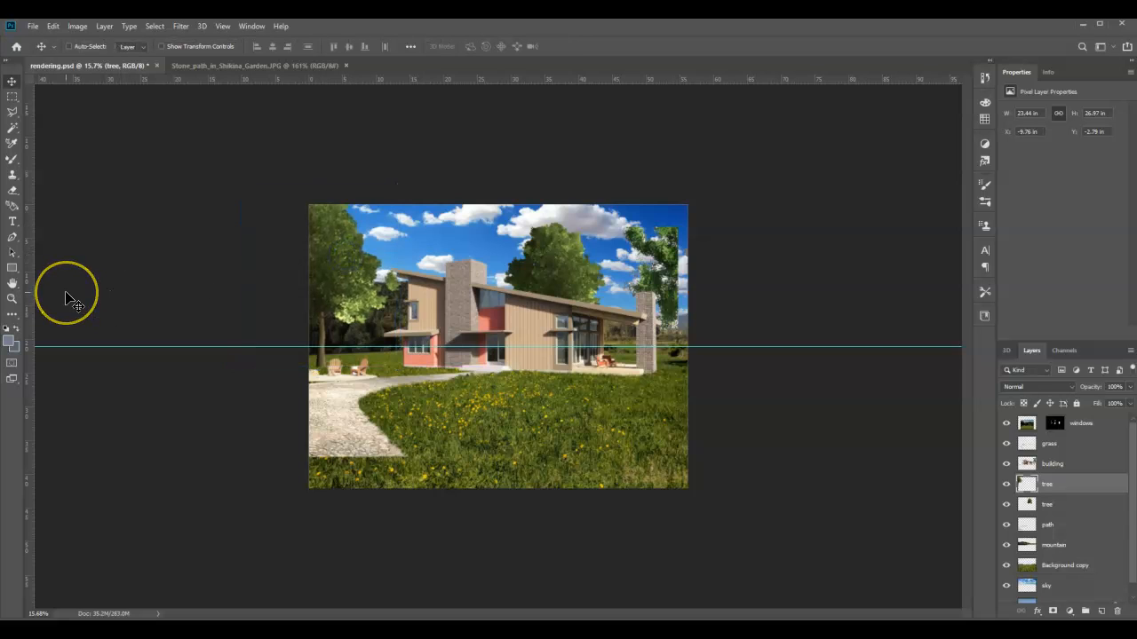
drag(266, 304, 329, 252)
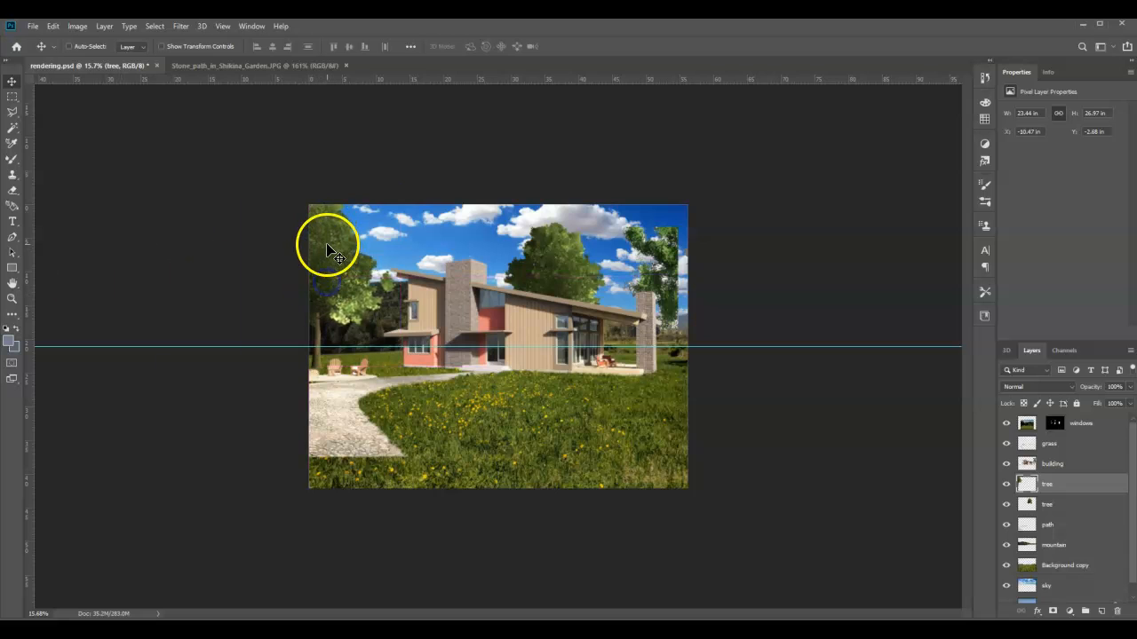
Step: Reduce the second tree to about 21.9 by 25.2 in and settle its trunk at the image's left edge
key(ctrl+t)
drag(236, 185, 246, 195)
drag(355, 266, 349, 269)
key(Return)
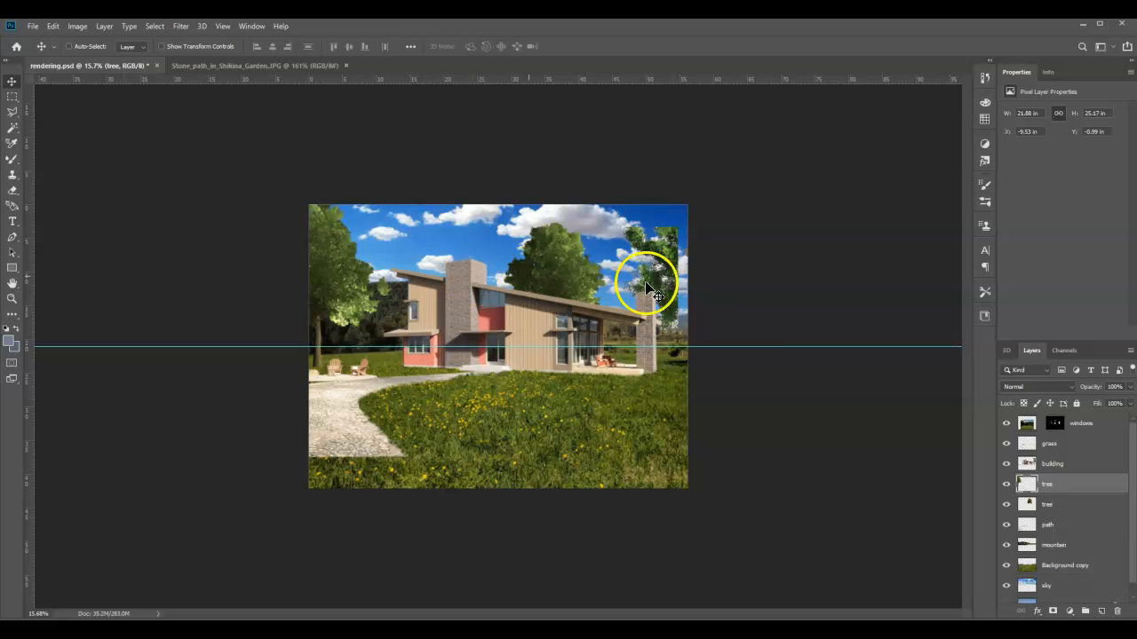
Step: Add a new layer above the windows layer and name it tree
click(1088, 421)
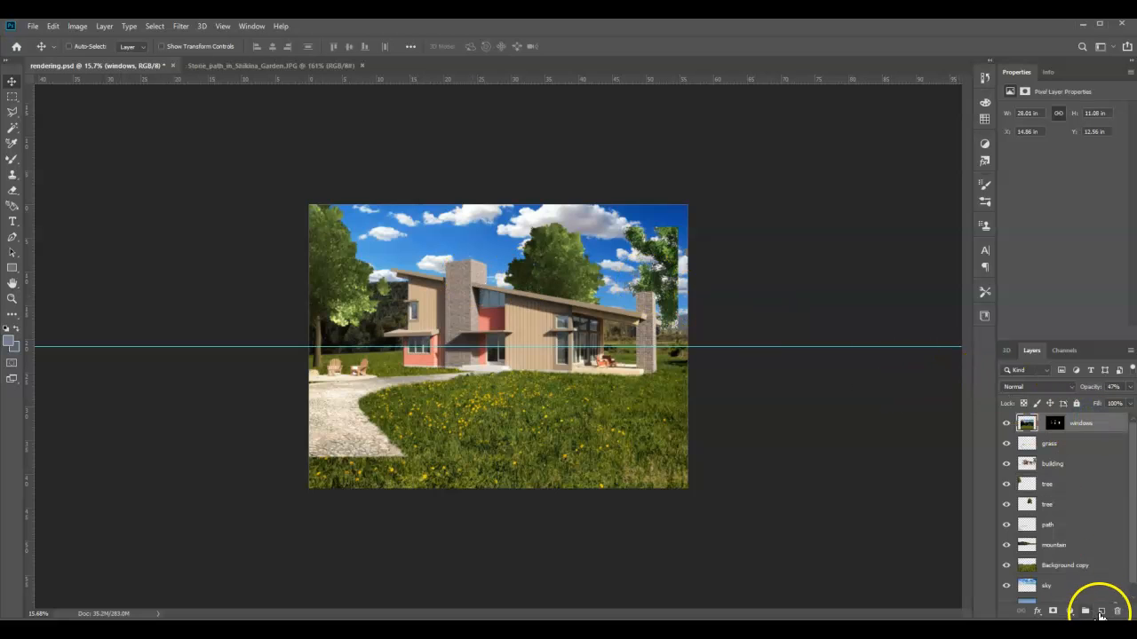
click(1101, 611)
double_click(1064, 430)
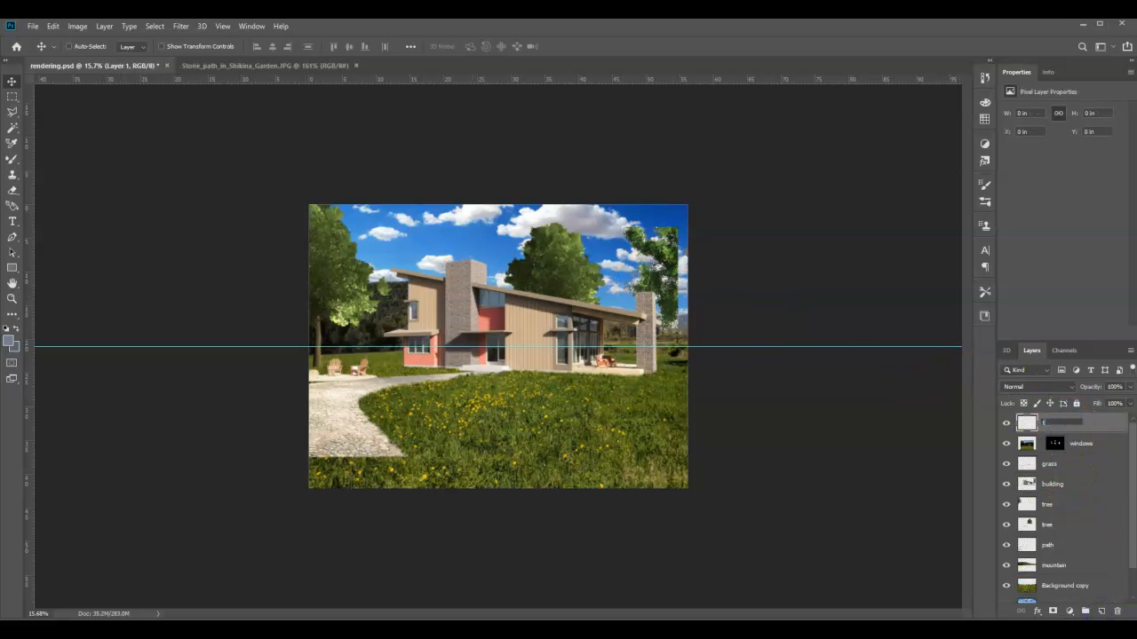
key(Return)
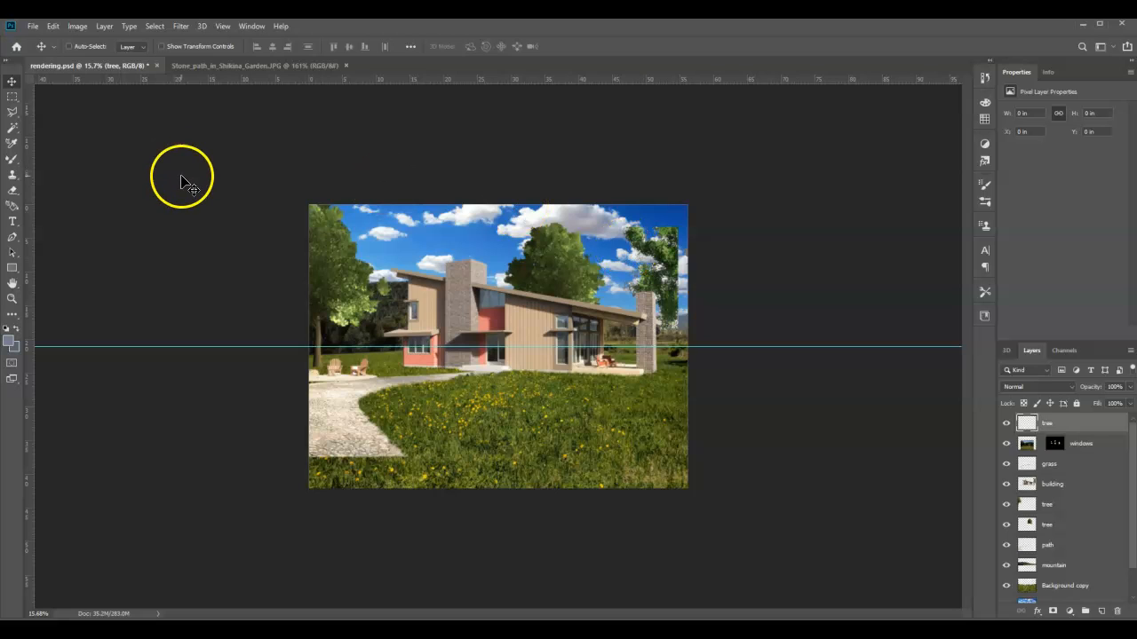
Step: Render a maple tree on the new layer with branches height 155 and arrangement 76.4
click(182, 26)
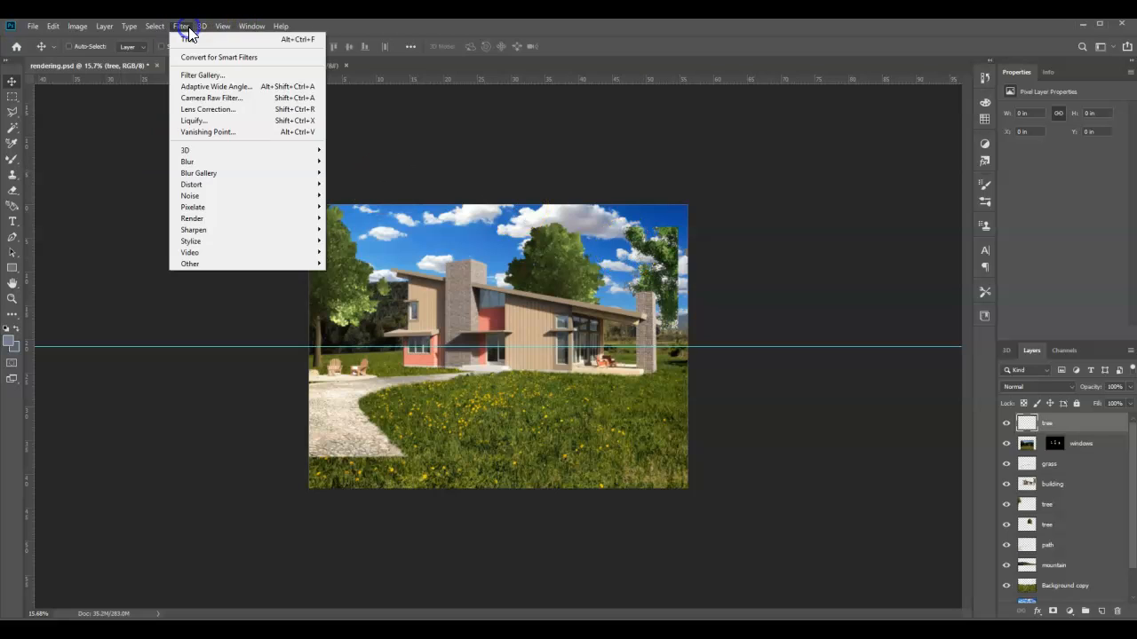
drag(189, 44, 252, 201)
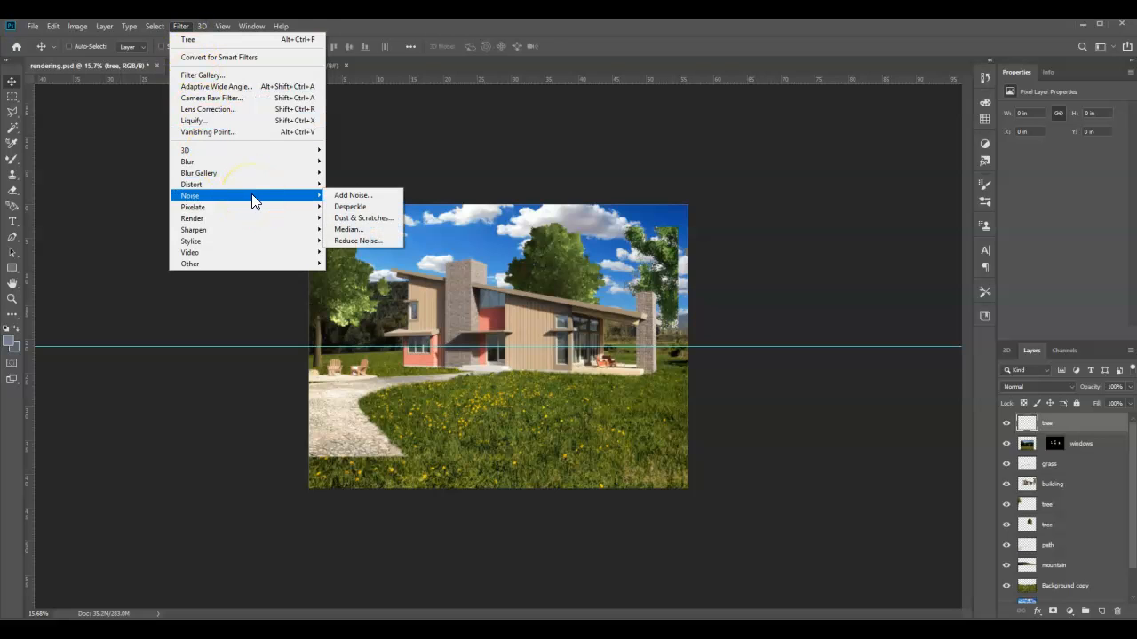
click(246, 219)
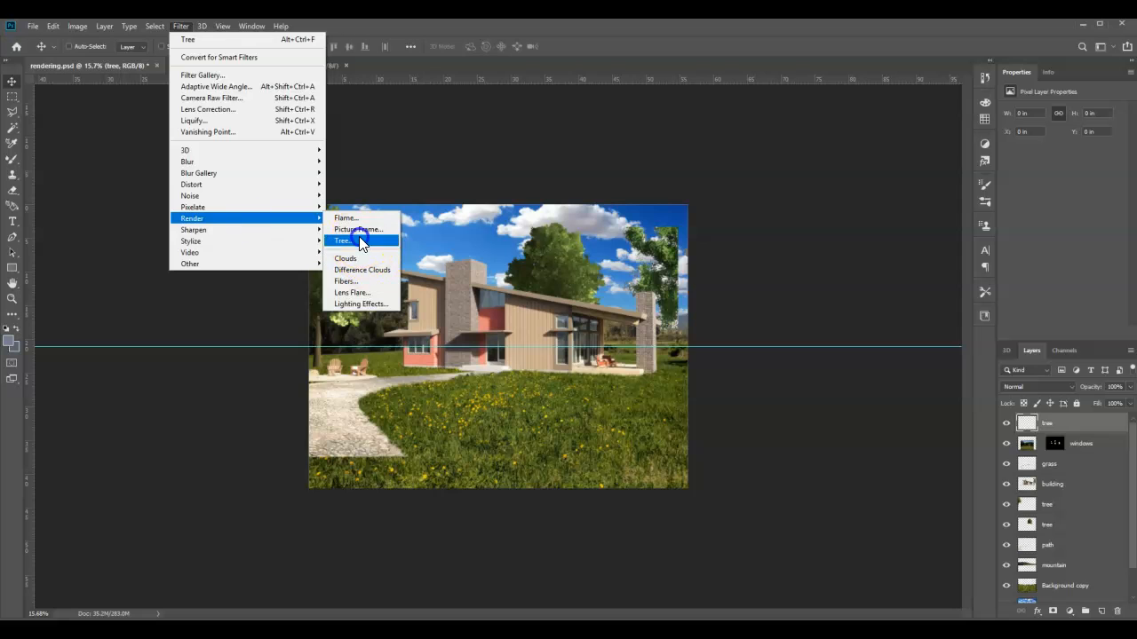
click(362, 241)
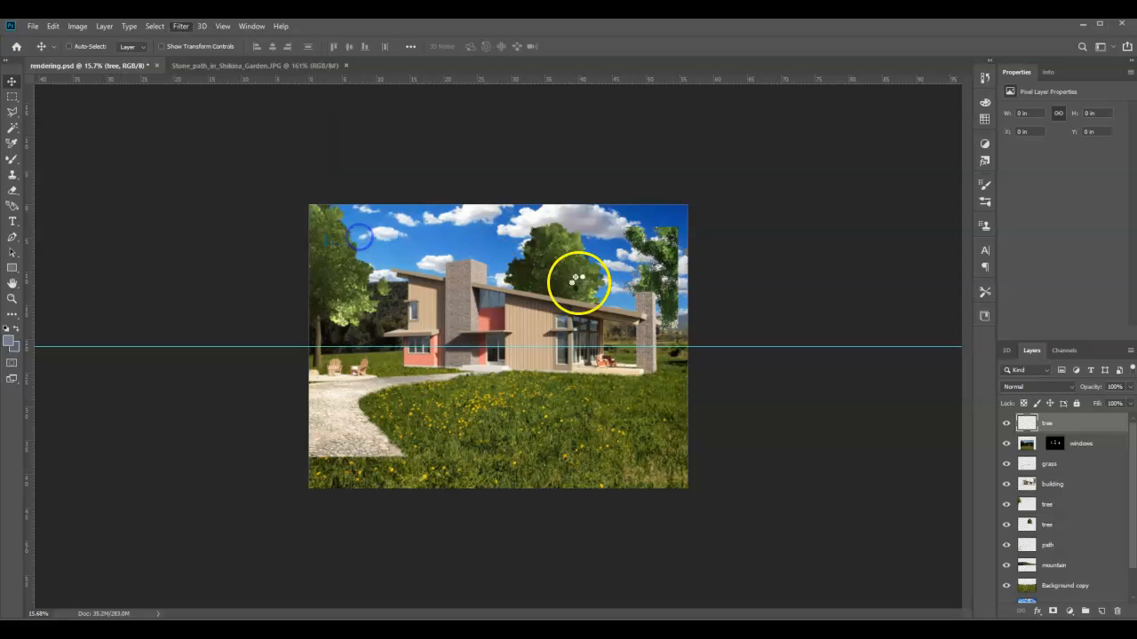
drag(578, 271, 533, 260)
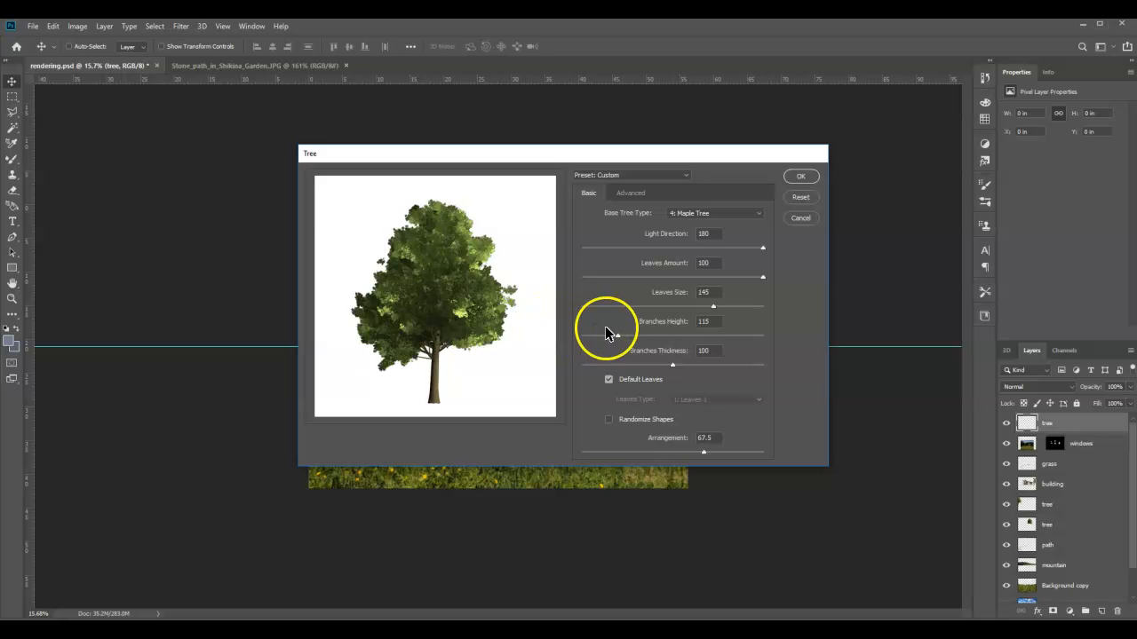
drag(618, 335, 649, 336)
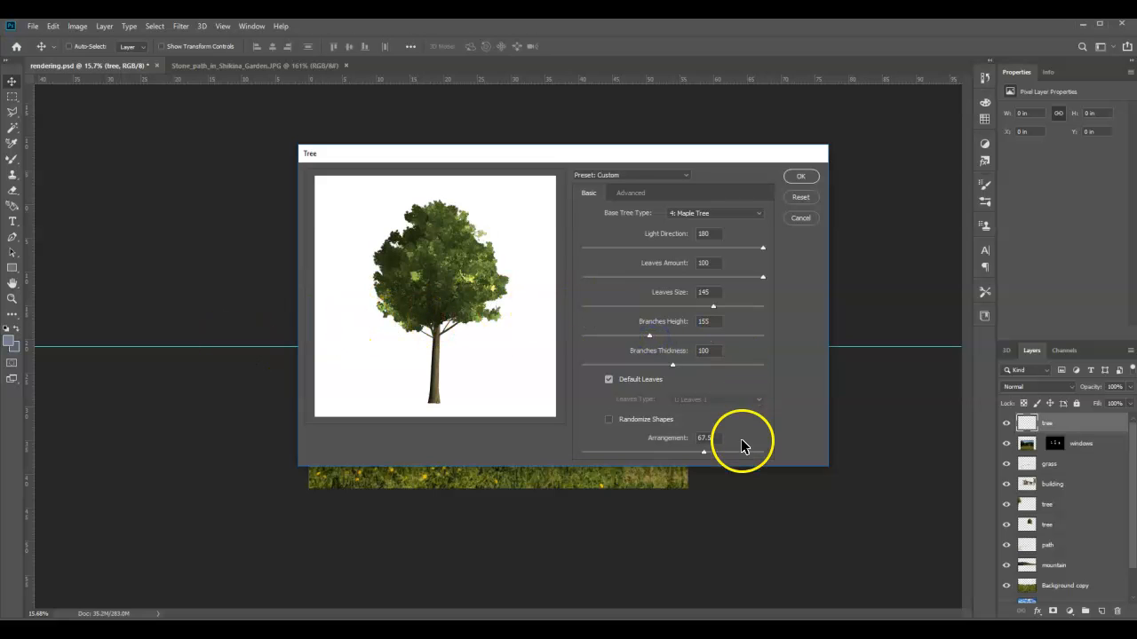
drag(706, 456, 721, 452)
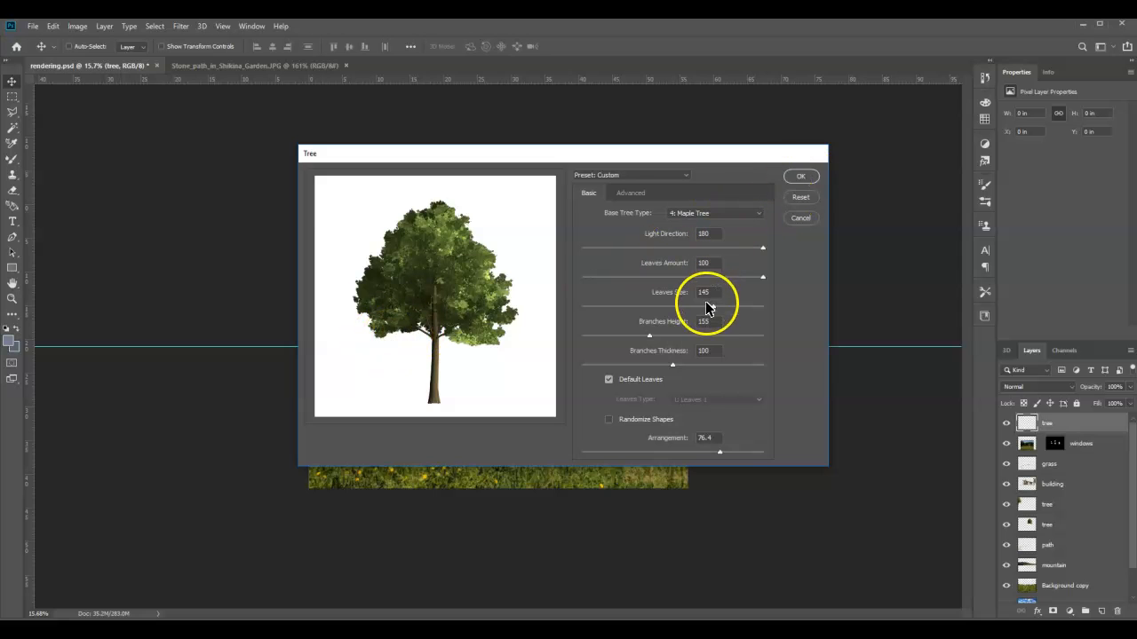
click(800, 177)
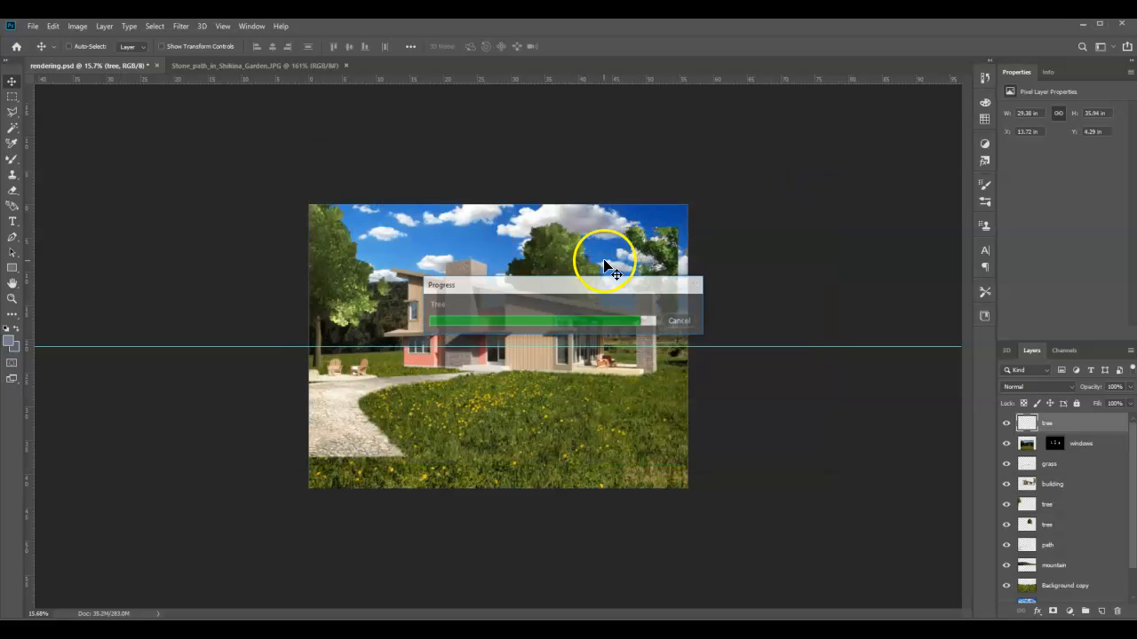
Step: Enlarge the new tree to about 90.6 by 110.9 in and place its trunk in the foreground at the image's right edge
drag(493, 313, 675, 311)
key(ctrl)
key(ctrl+t)
drag(589, 222, 191, 34)
drag(790, 464, 970, 489)
drag(649, 421, 685, 221)
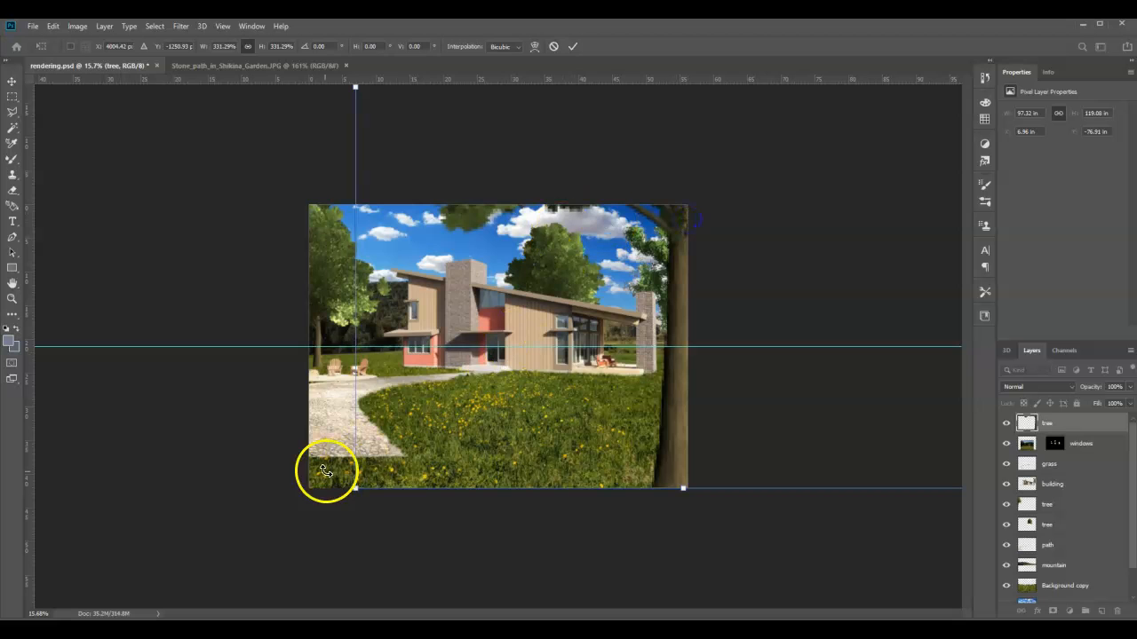
drag(358, 491, 414, 444)
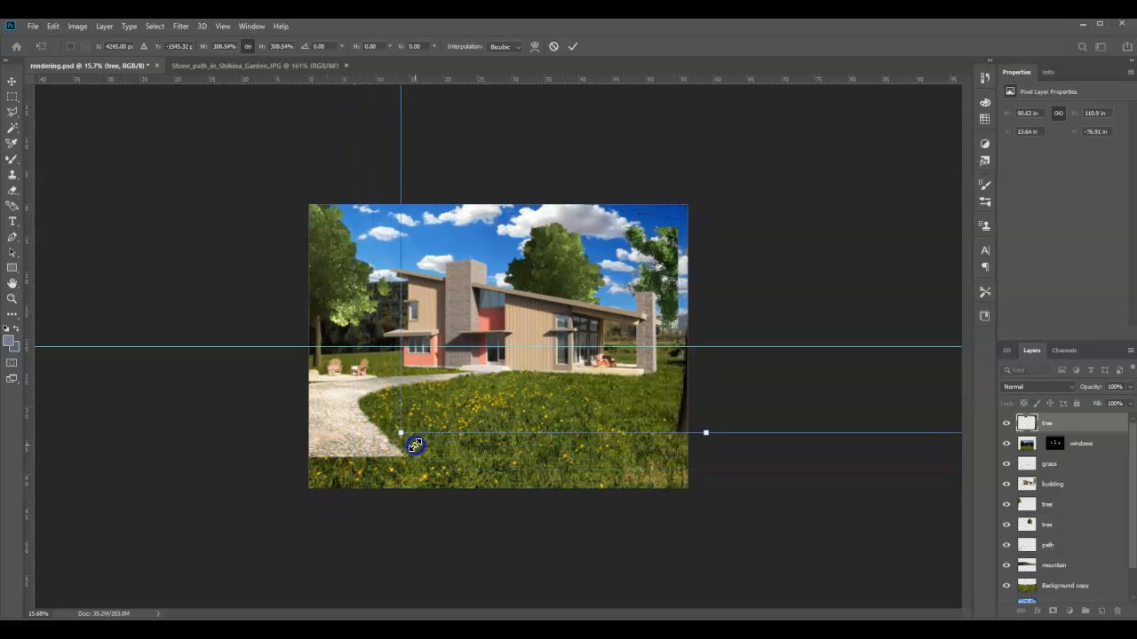
drag(609, 360, 614, 395)
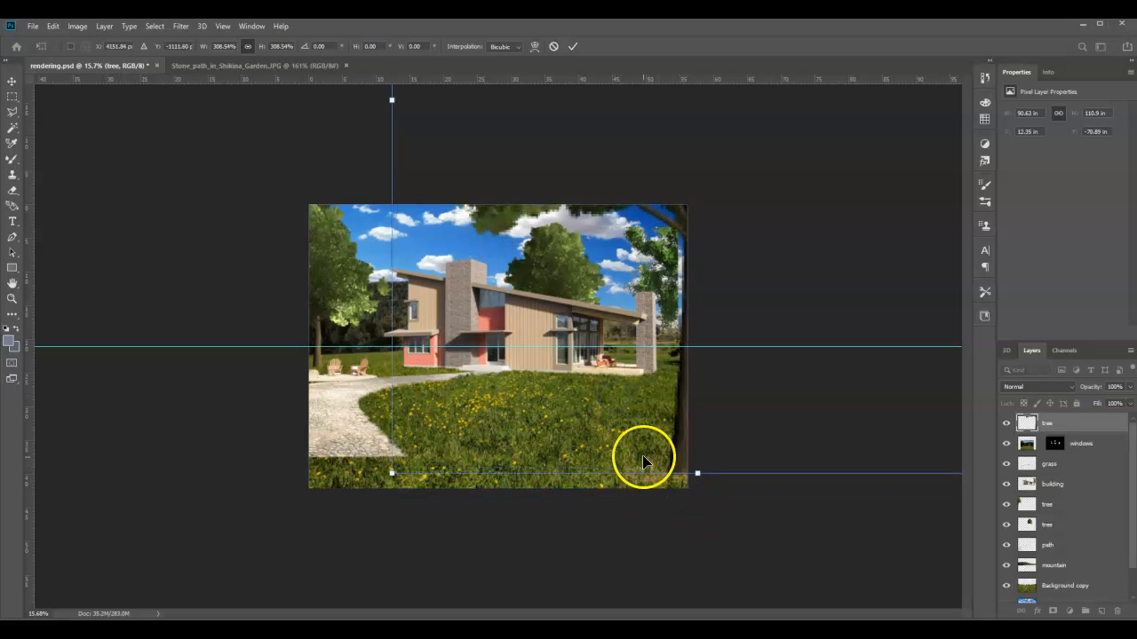
Step: Nudge the foreground tree left until its trunk sits just inside the image's right edge, and apply the transformation
key(shift+Left)
key(shift+Left)
key(shift+Left)
key(shift+Left)
key(shift+Left)
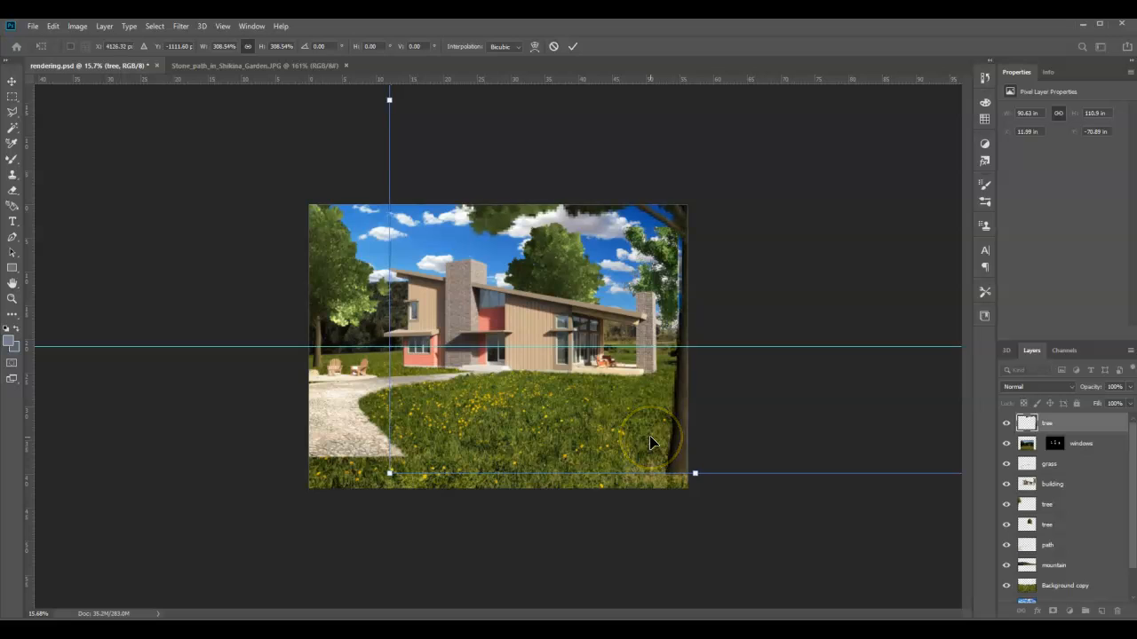
key(shift+Left)
key(shift+Left)
key(shift+Left)
key(shift+Left)
key(shift+Left)
key(shift+Left)
key(shift+Left)
key(shift+Left)
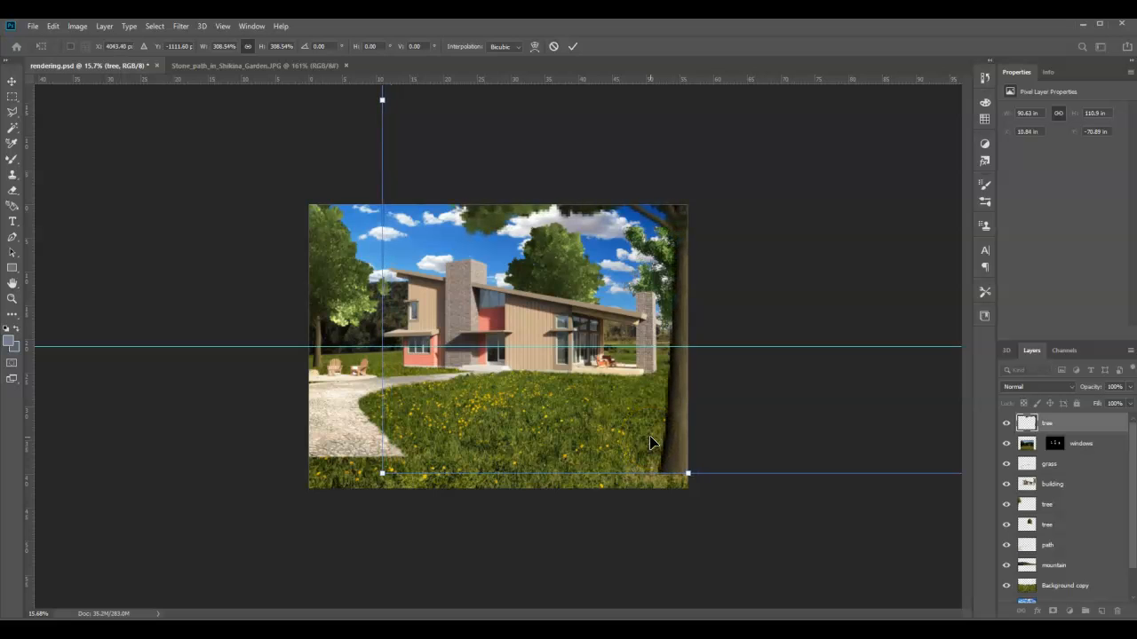
key(Left)
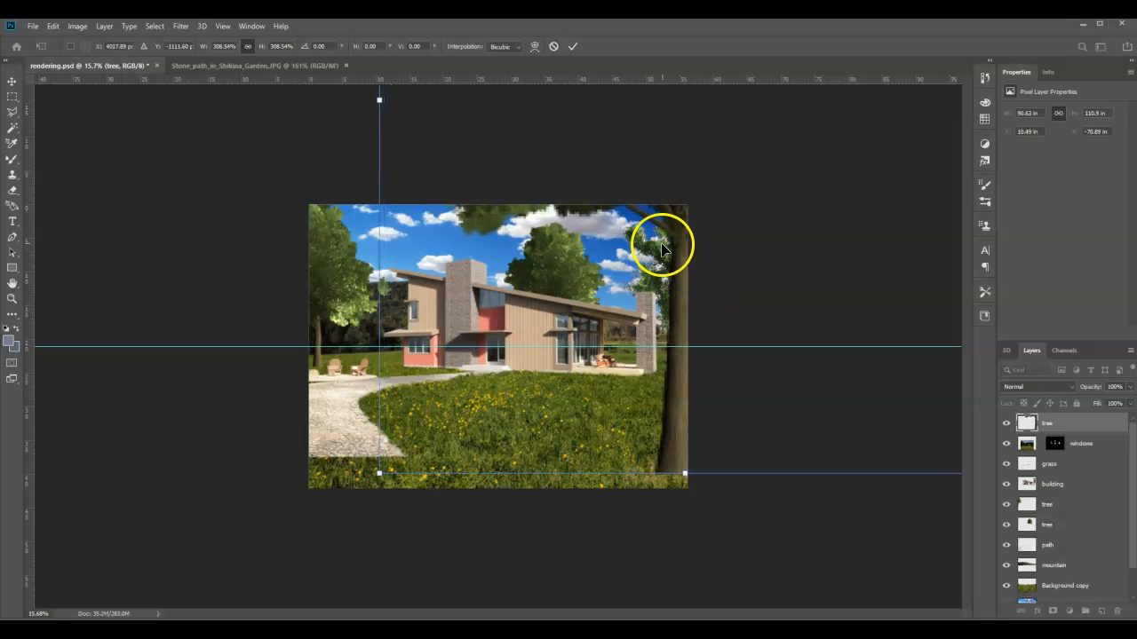
key(Right)
key(Right)
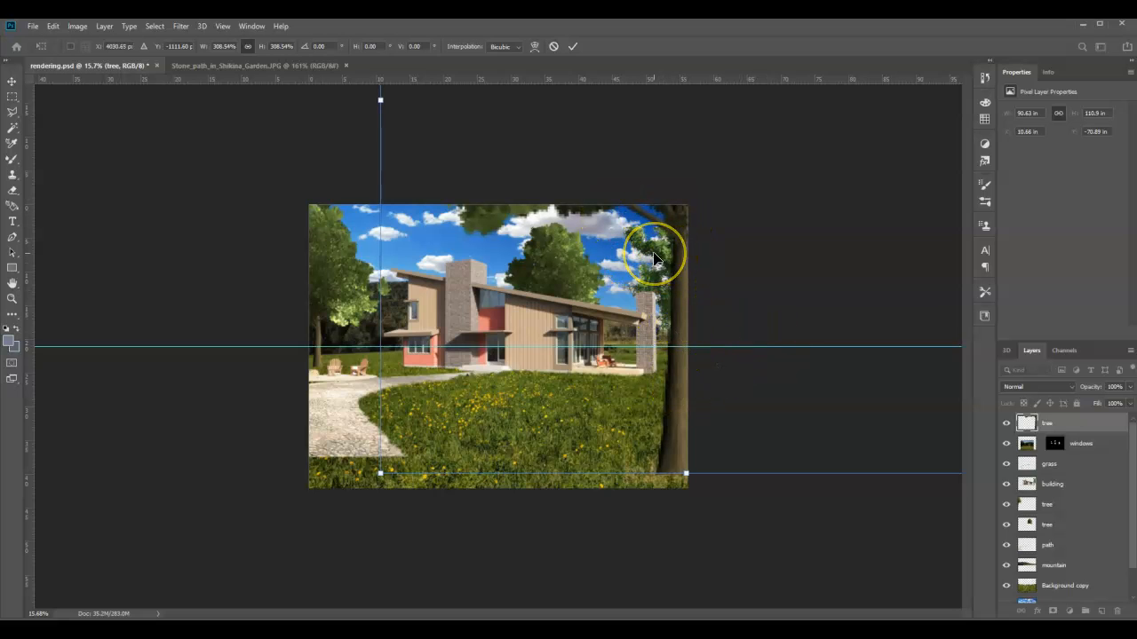
key(Right)
key(Right)
key(Right)
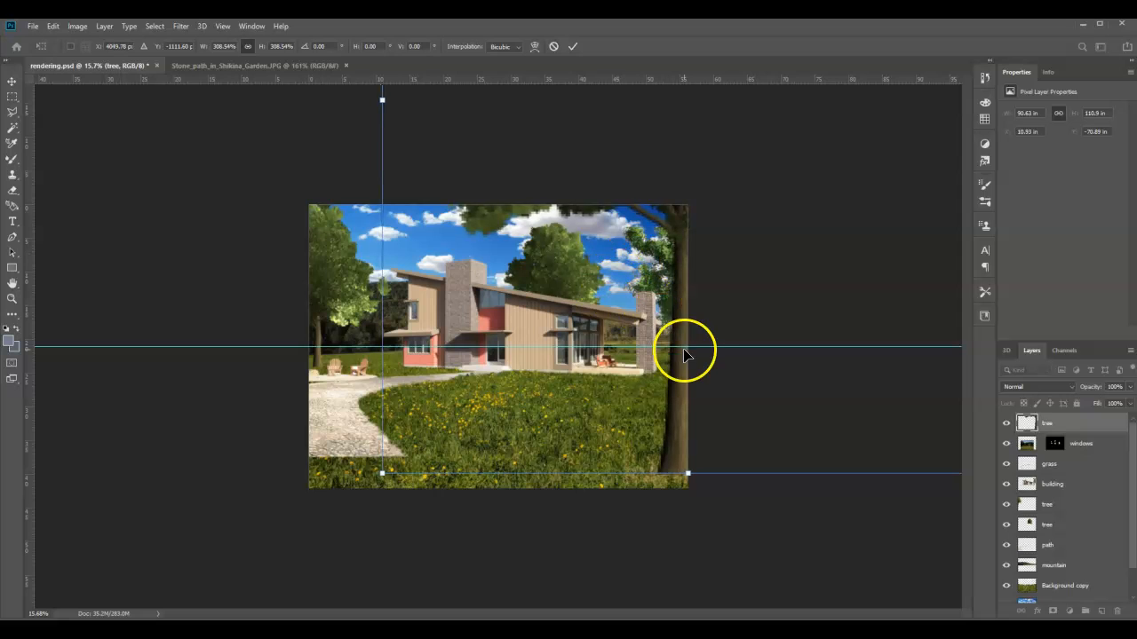
key(Return)
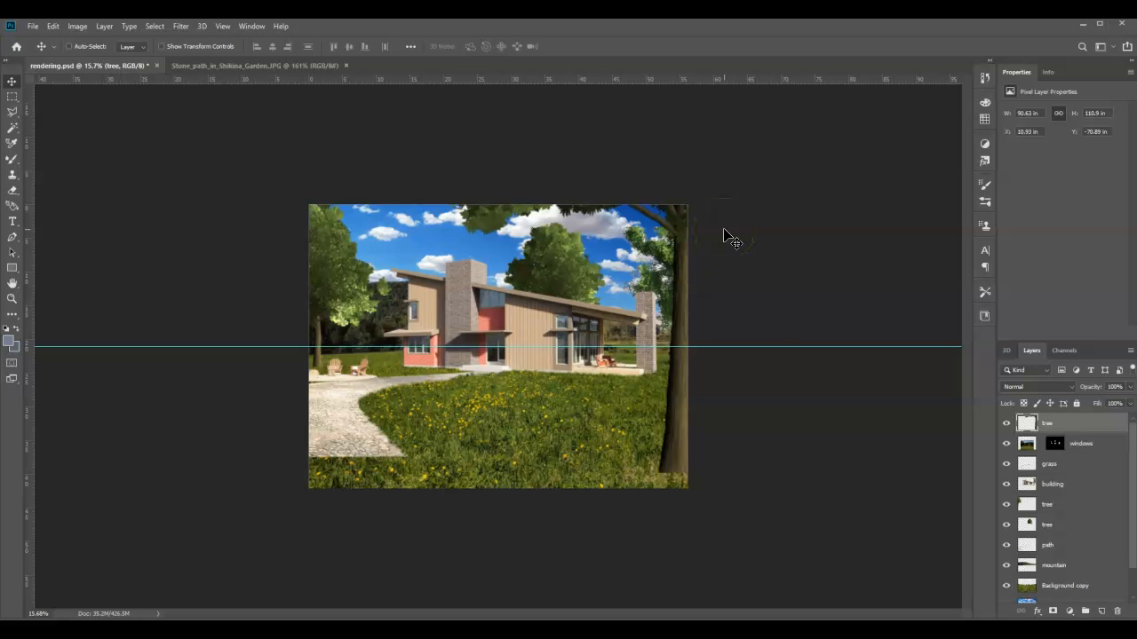
Step: On the building layer, select the white gap amid the leaves above the right chimney with the Magic Wand and delete it
scroll(666, 258, up, 6)
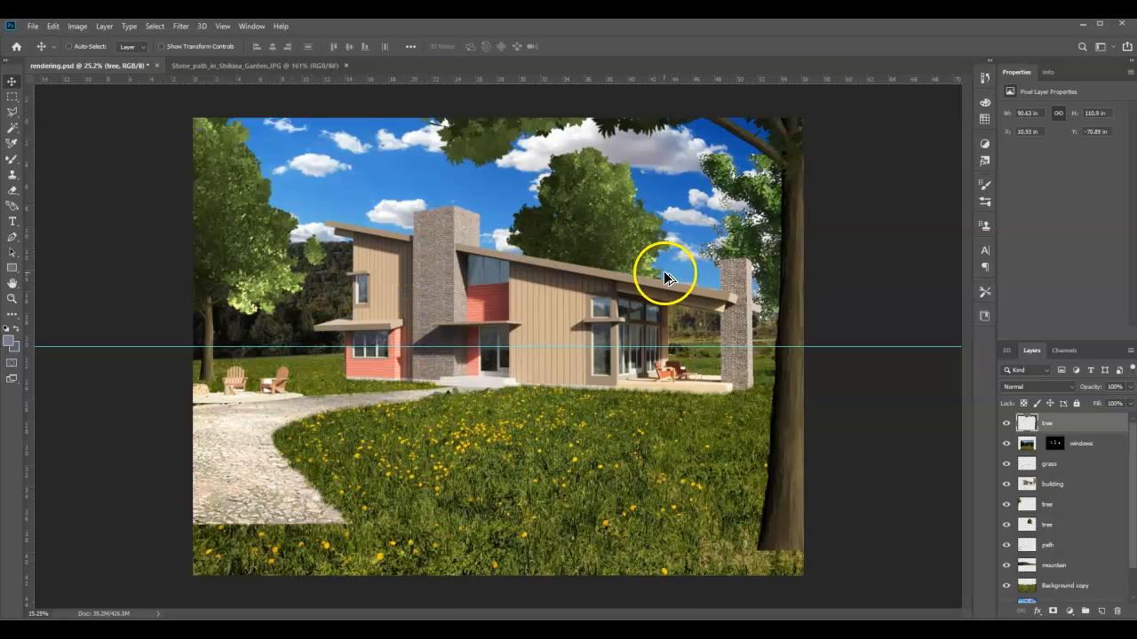
scroll(866, 173, up, 4)
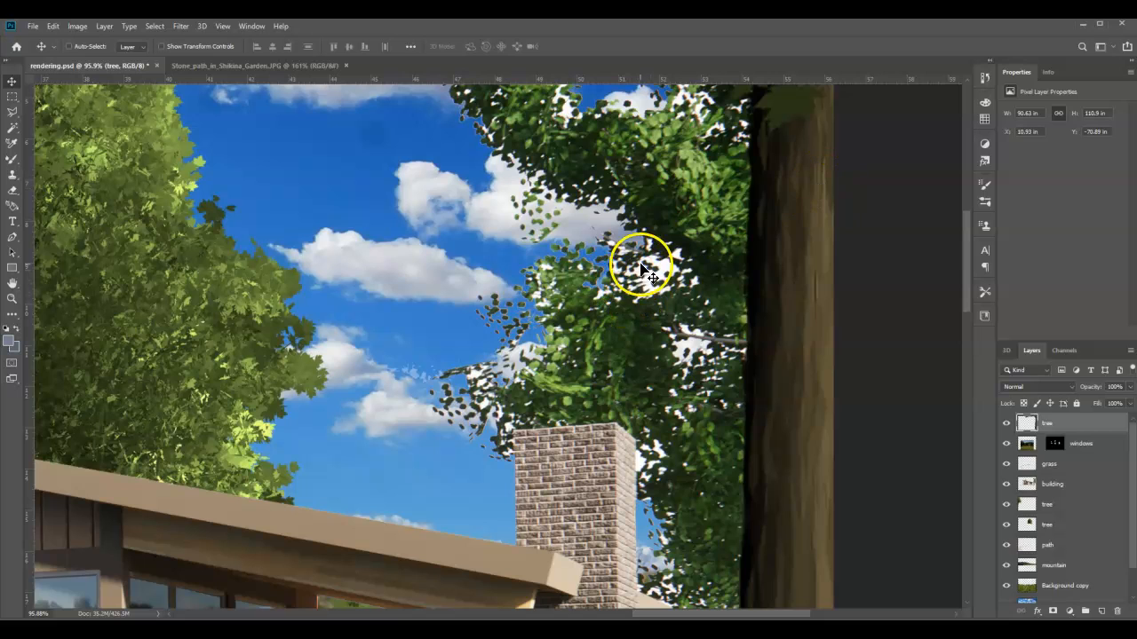
click(1061, 484)
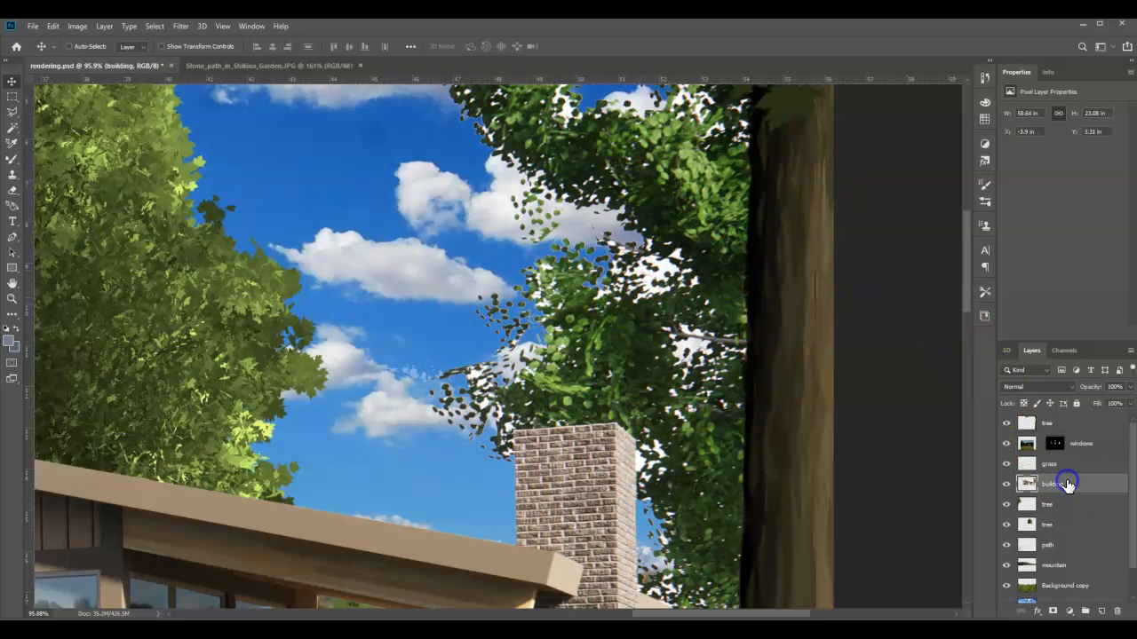
click(13, 127)
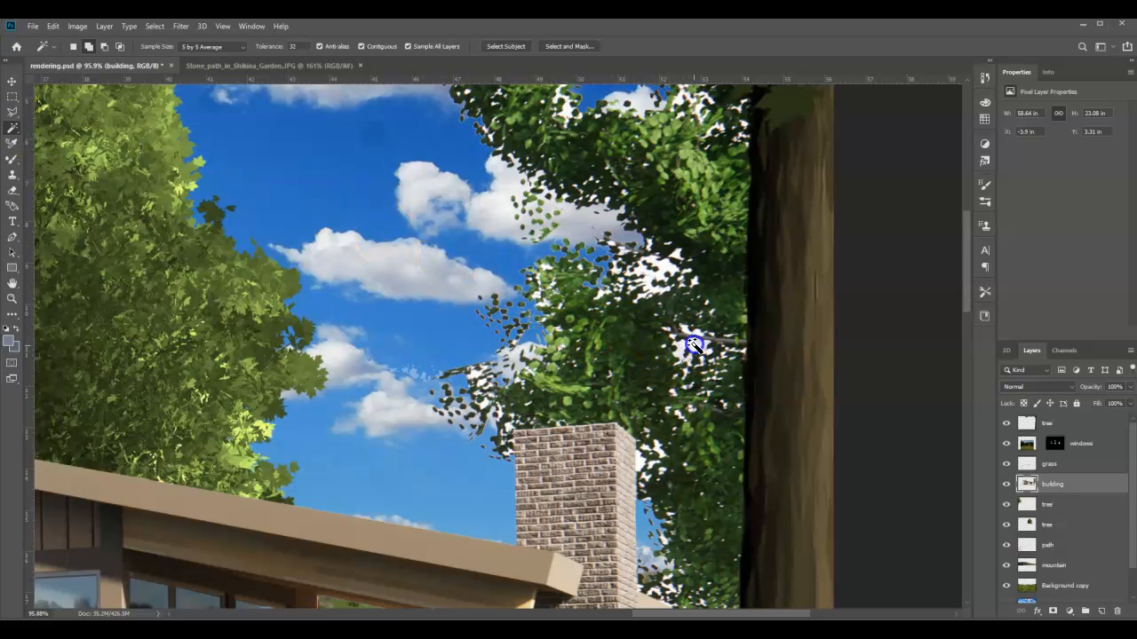
click(663, 271)
key(Delete)
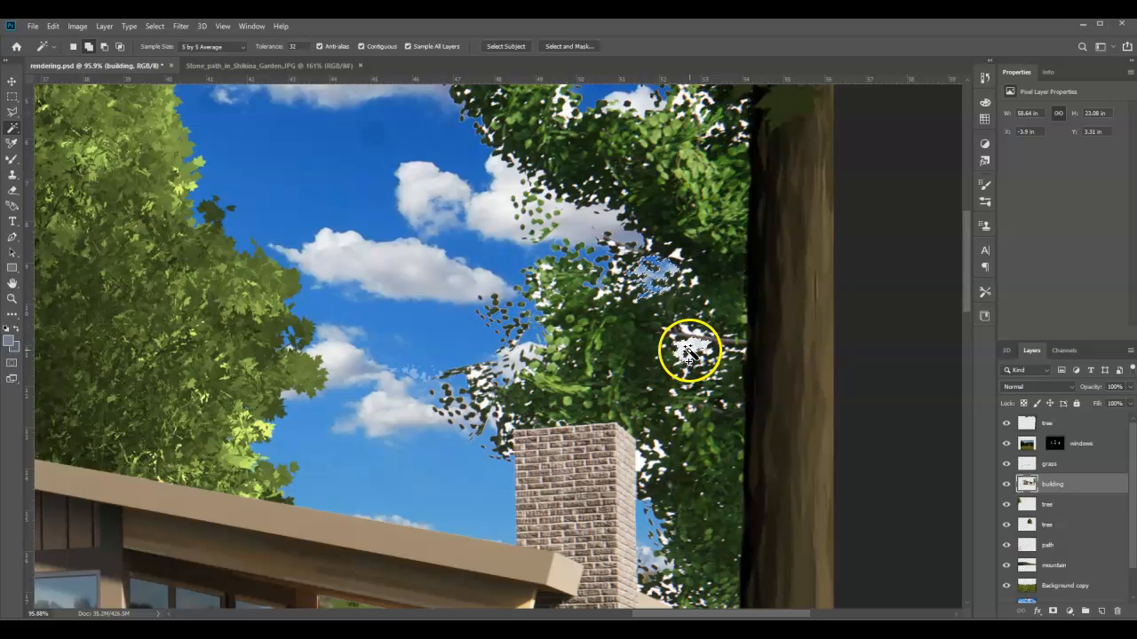
Step: Delete more white gaps in the building layer's foliage, beside the right chimney and high up near the foreground trunk
click(643, 468)
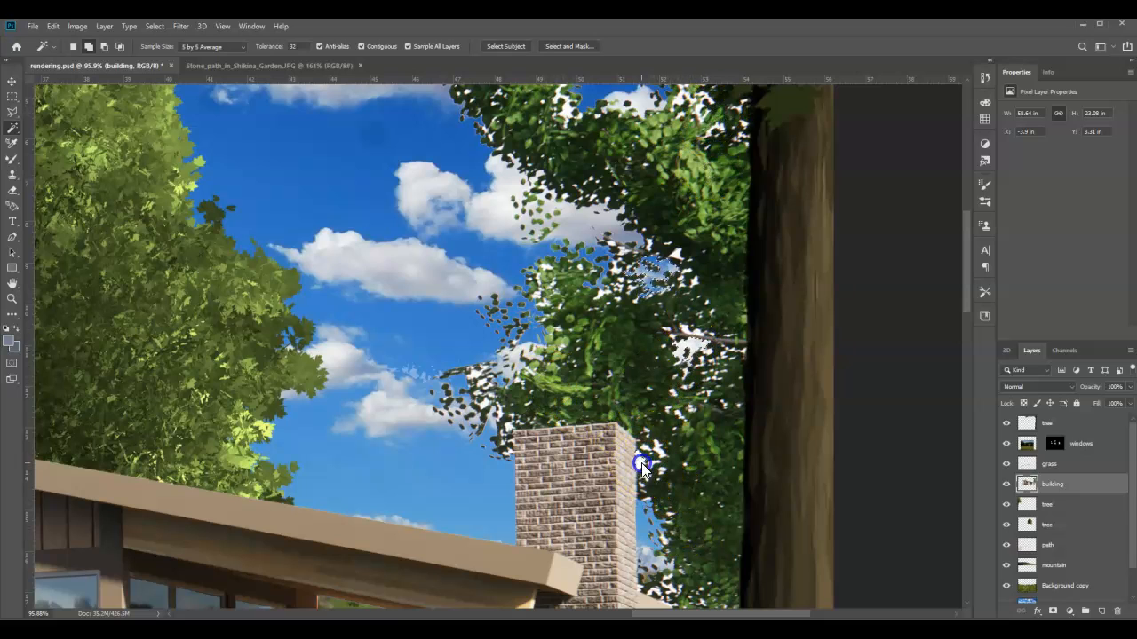
click(700, 108)
key(Delete)
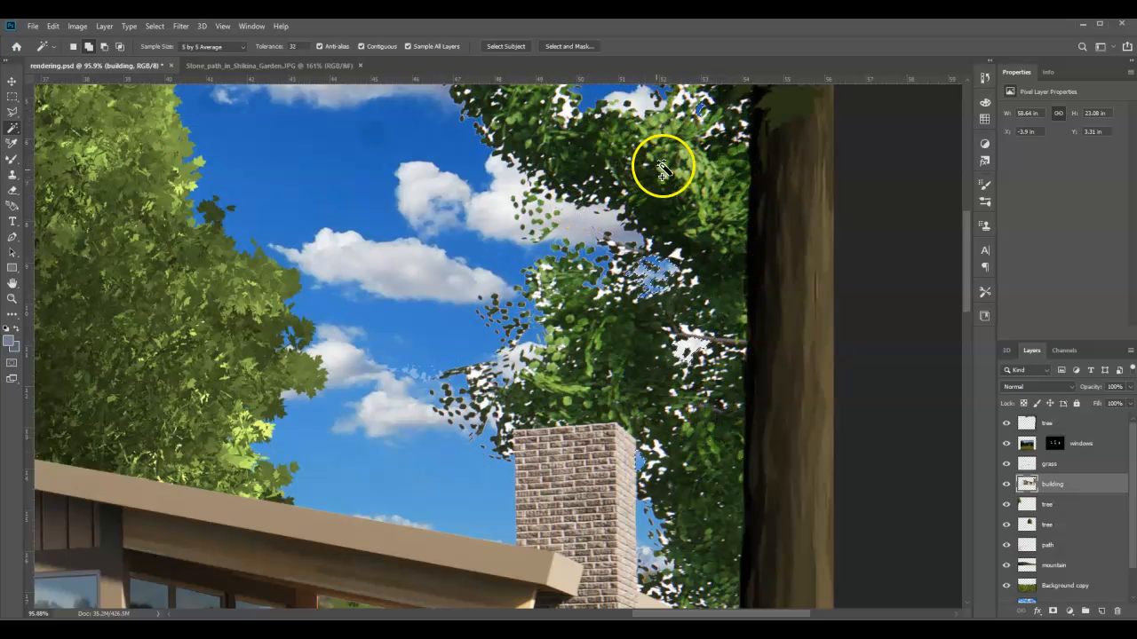
scroll(545, 274, down, 2)
click(638, 324)
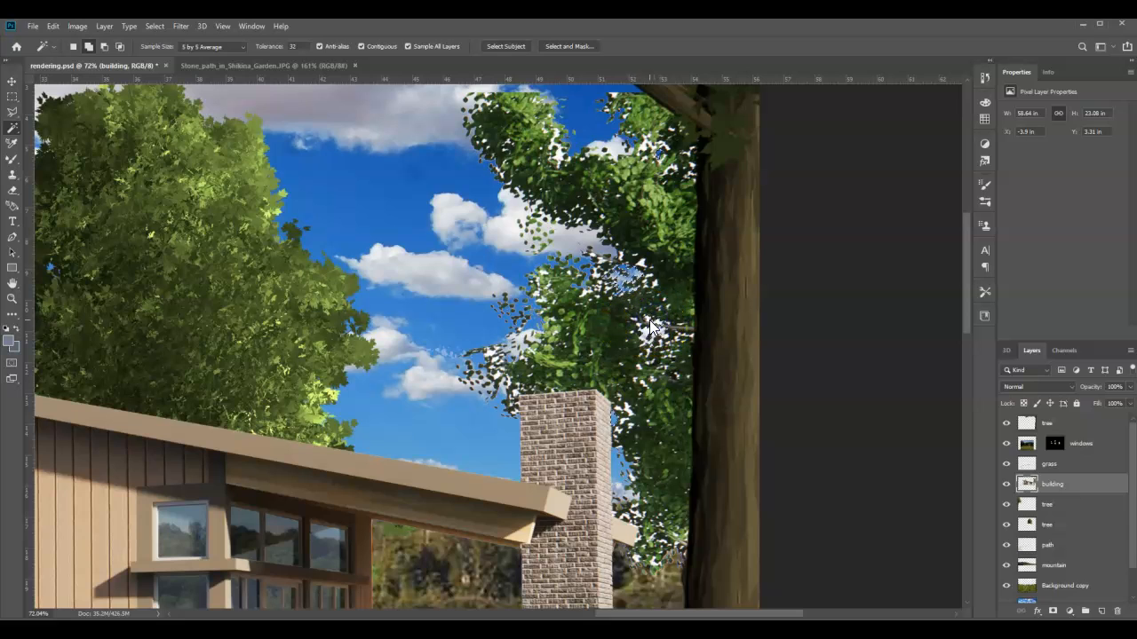
scroll(510, 321, down, 5)
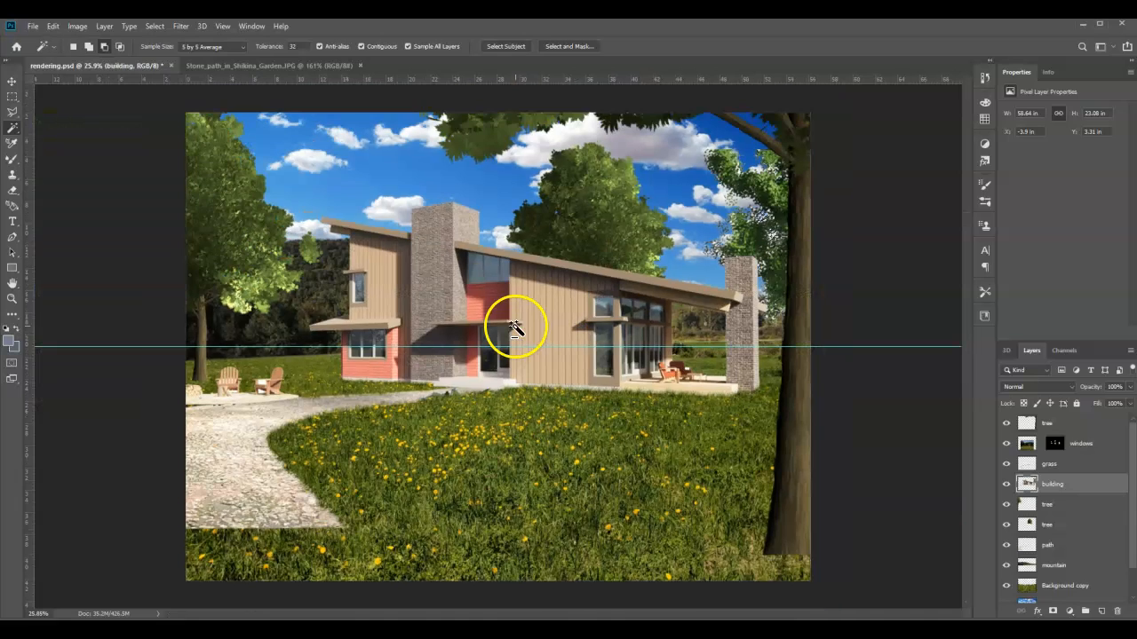